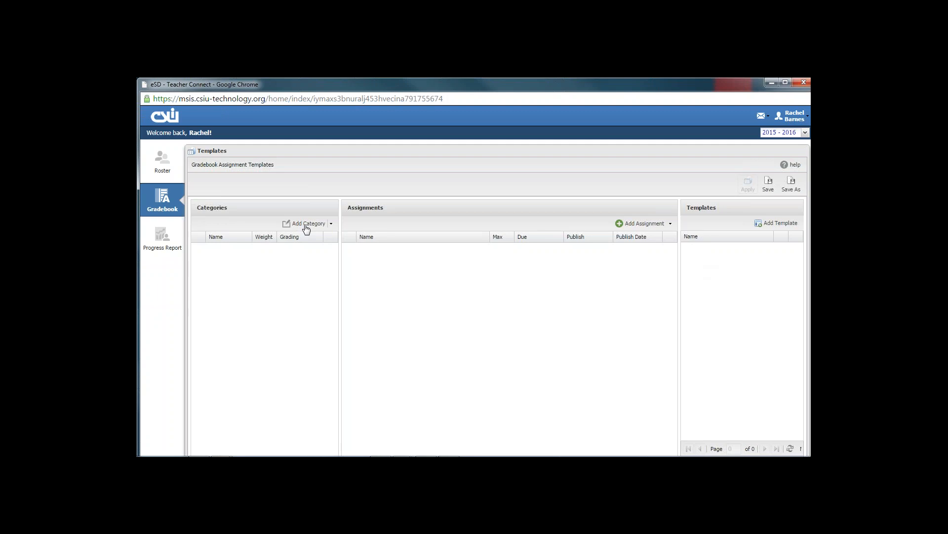
Step: Start adding a new category to the gradebook assignment template
left_click(331, 224)
left_click(322, 238)
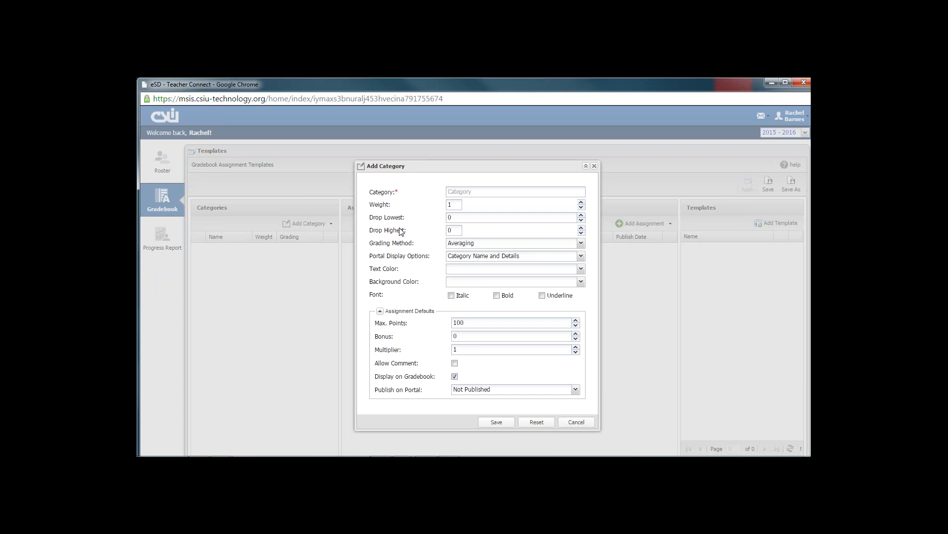
mouse_move(398, 195)
left_click(470, 191)
type("Points")
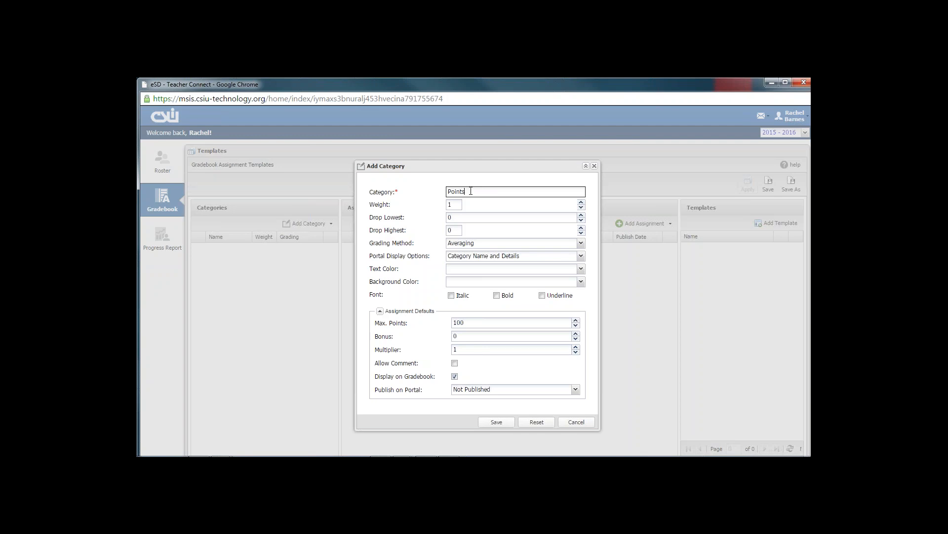
key("BackSpace")
key("BackSpace")
key("BackSpace")
key("BackSpace")
key("BackSpace")
key("BackSpace")
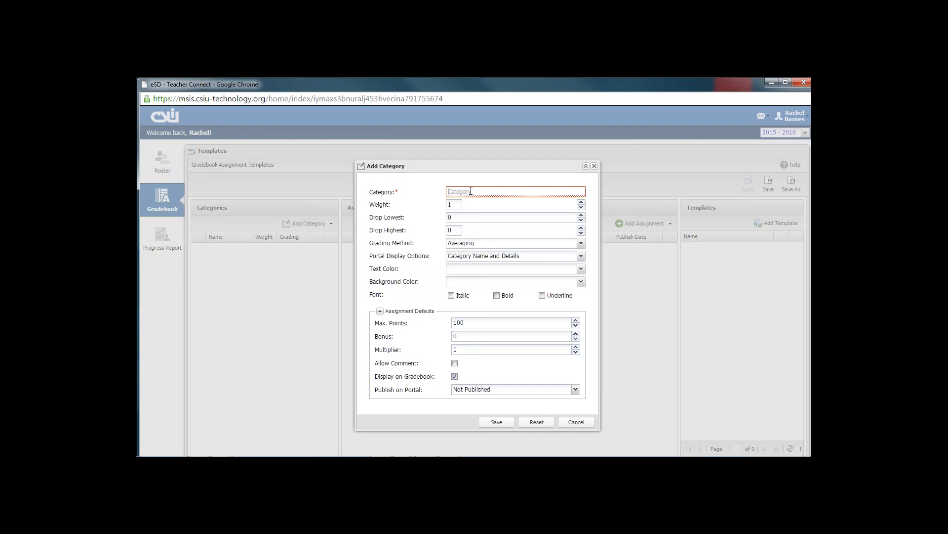
Step: Name the category Homework and set its grading method to Summation
type("Ho")
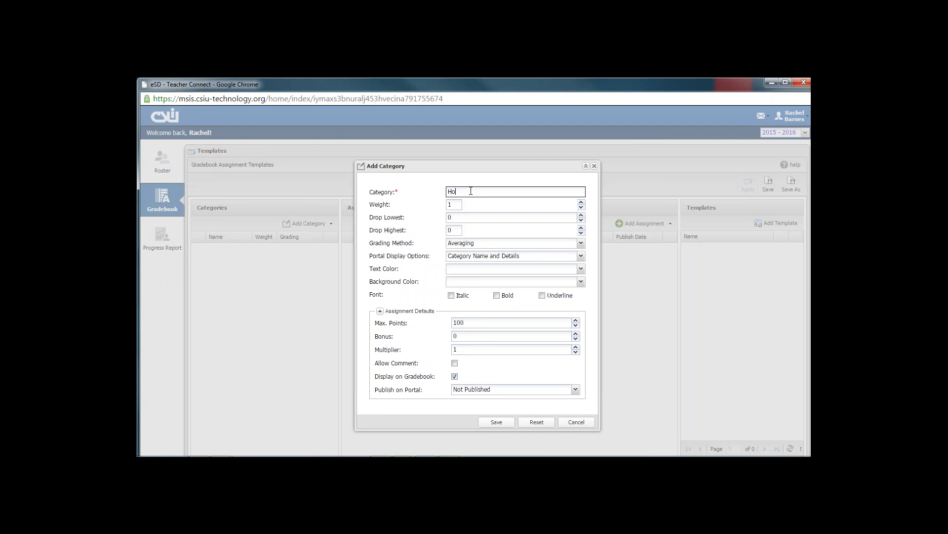
type("mework")
double_click(454, 204)
left_click(579, 244)
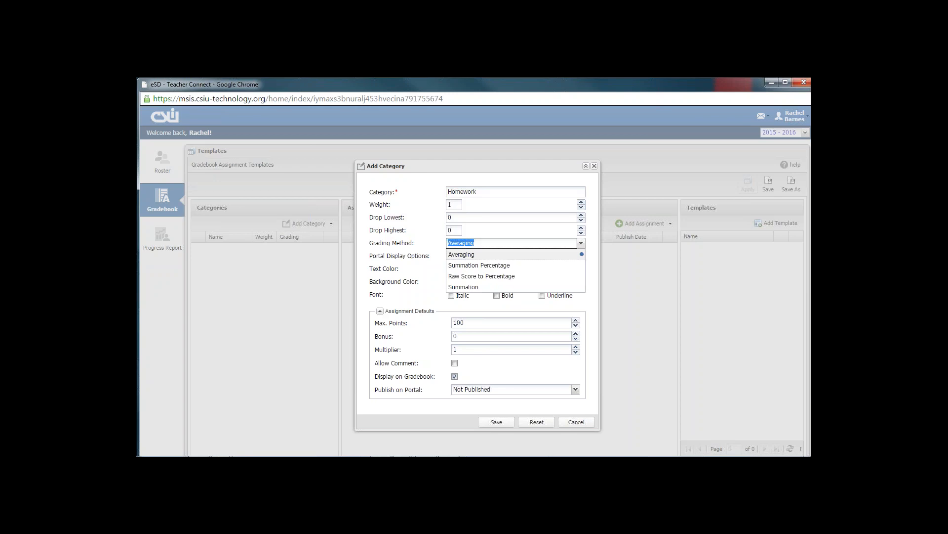
left_click(483, 288)
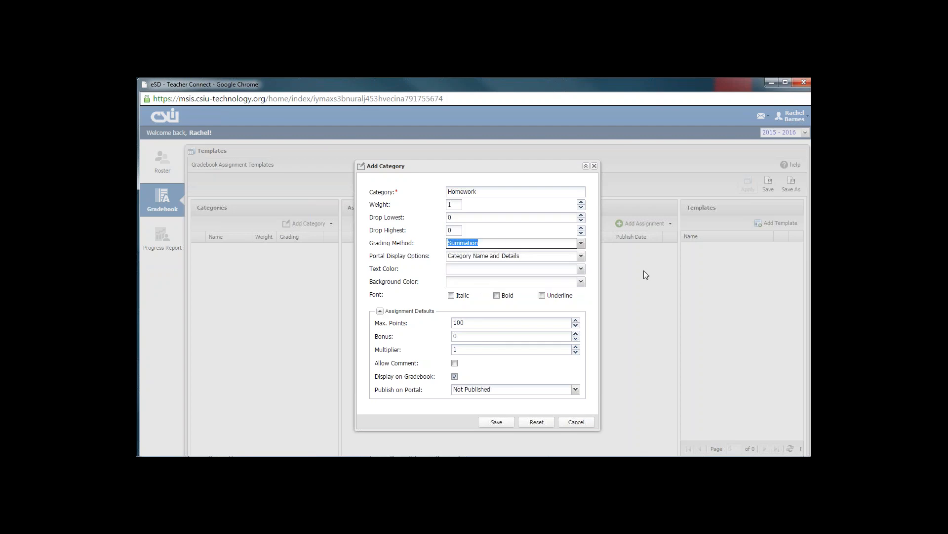
Step: Switch the Homework category's grading method to Averaging and set its weight to 10
left_click(427, 246)
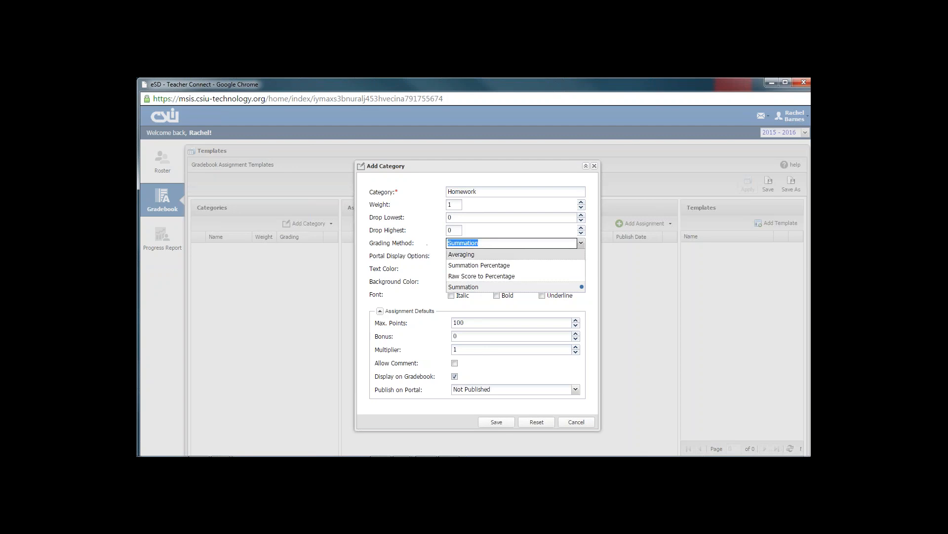
left_click(460, 255)
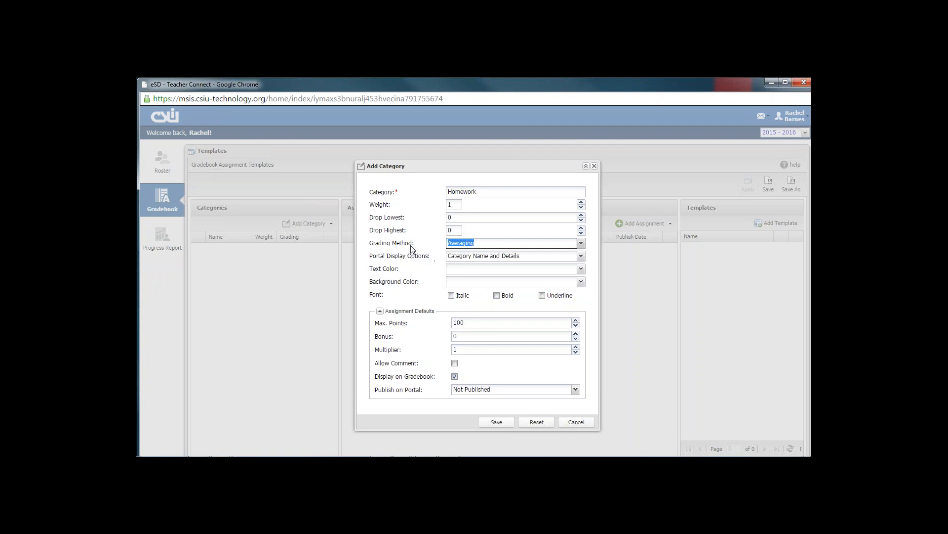
left_click(457, 205)
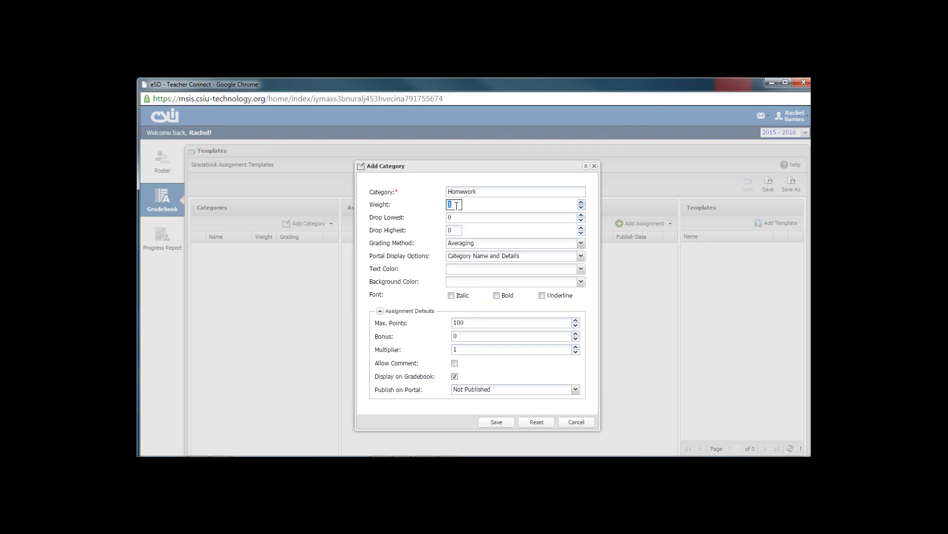
type("10")
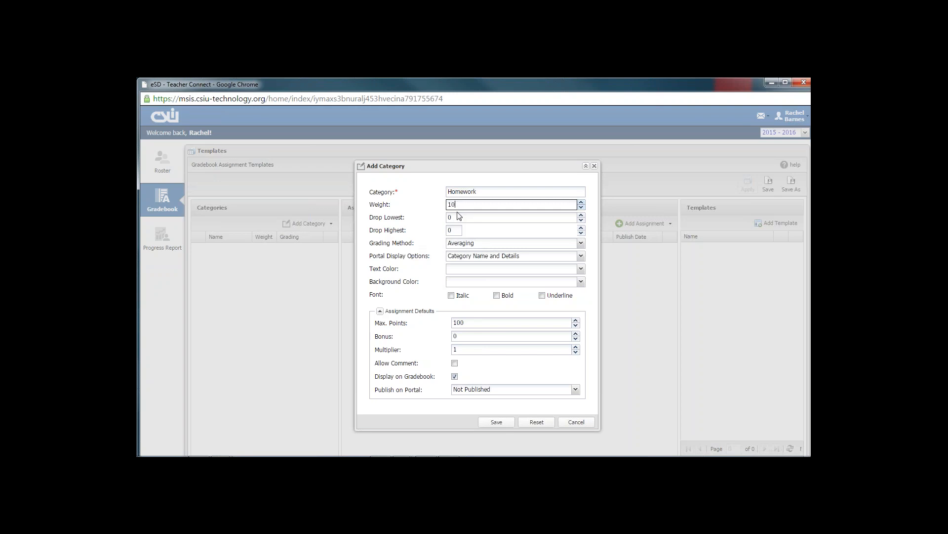
Step: Return the Homework category's grading method to Summation and its weight to 1
left_click(581, 242)
left_click(501, 290)
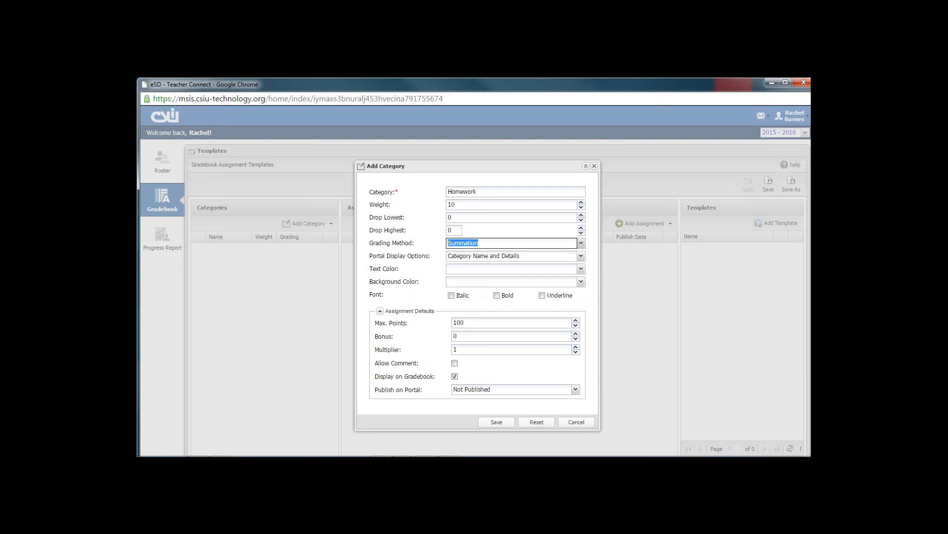
left_click(465, 206)
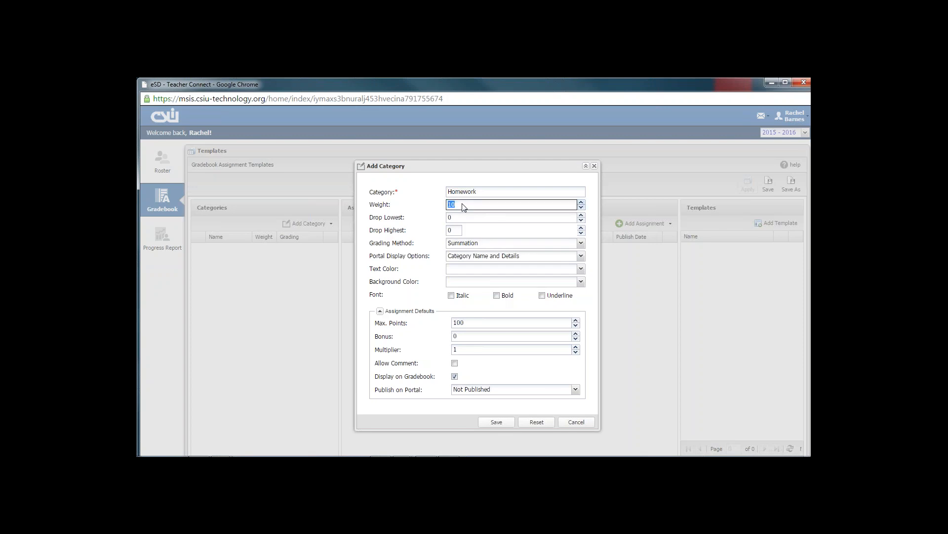
type("1")
Step: Try dropping the 1 or 2 lowest scores in the Homework category
left_click(468, 217)
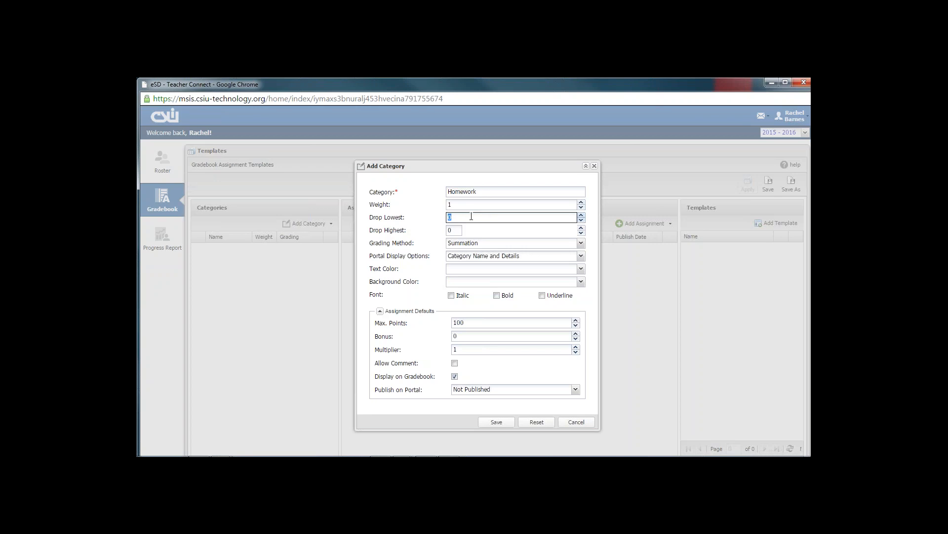
type("1")
key("BackSpace")
type("2")
key("BackSpace")
type("1")
key("BackSpace")
left_click(462, 230)
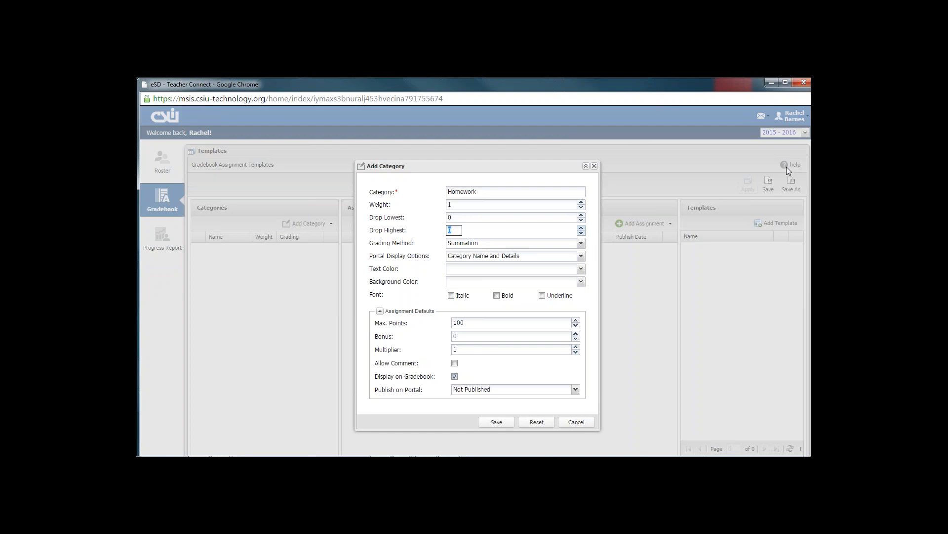
Step: Choose Summation as the grading method and Category Name and Details as the portal display option for Homework
left_click(581, 243)
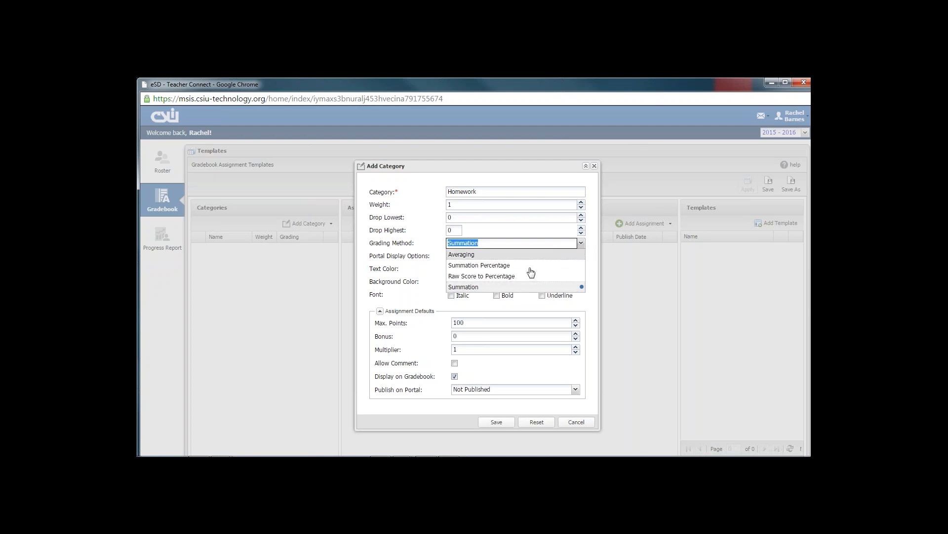
left_click(530, 288)
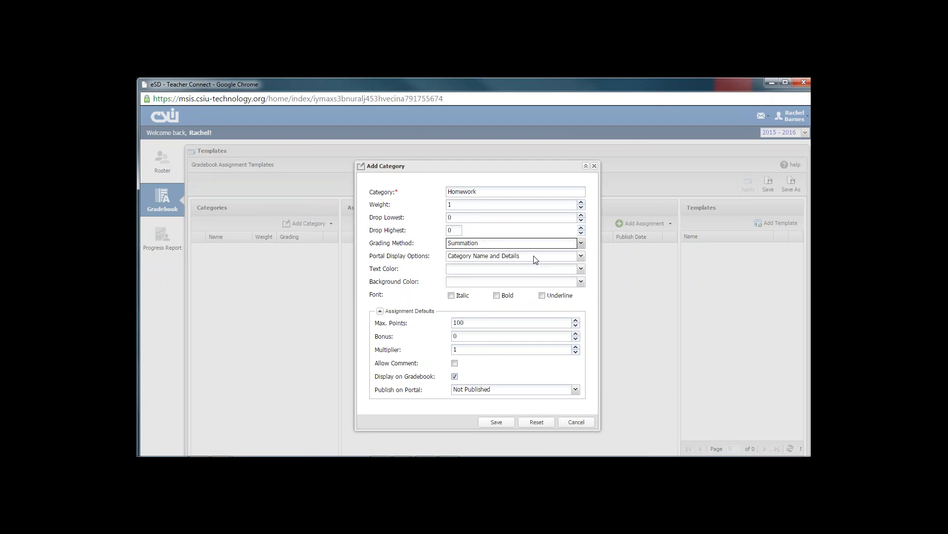
left_click(582, 256)
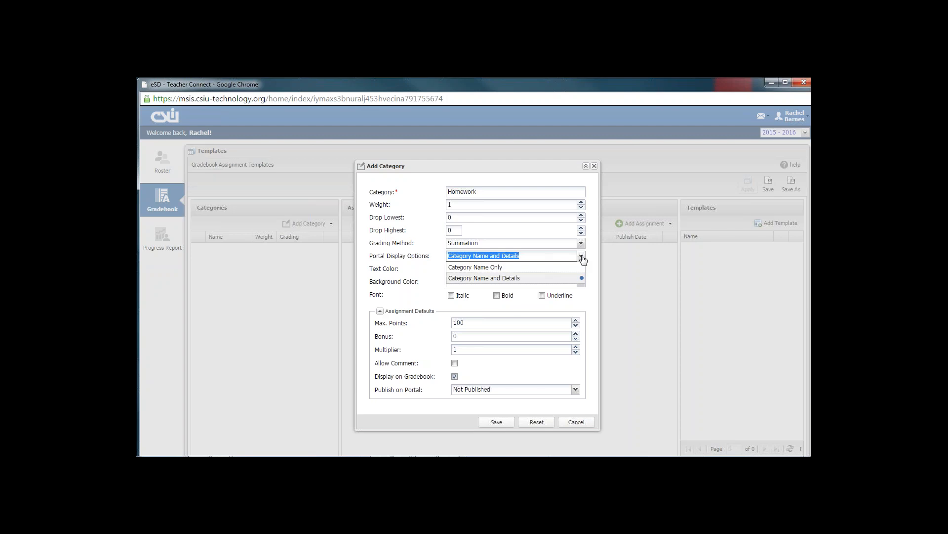
left_click(515, 278)
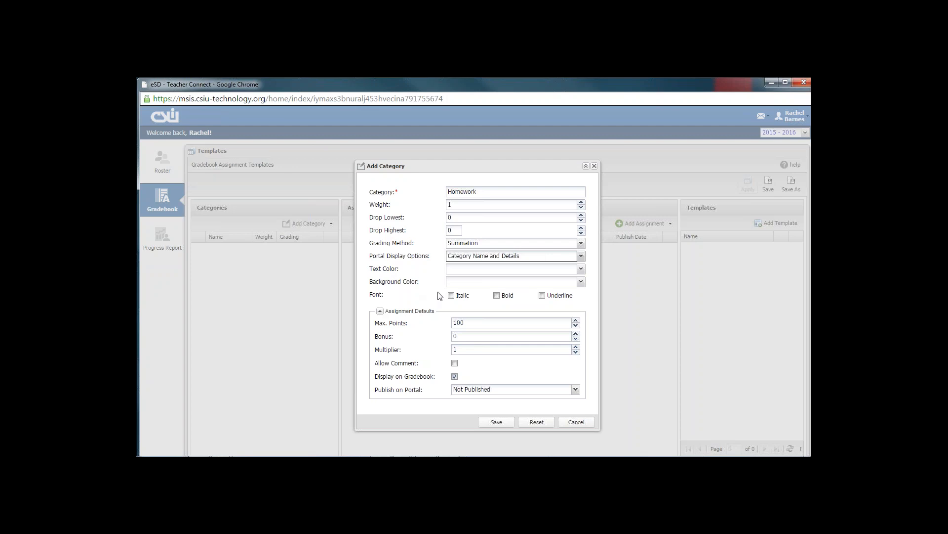
Step: Set the Homework category's text color to dark blue and look over the background color choices
left_click(581, 269)
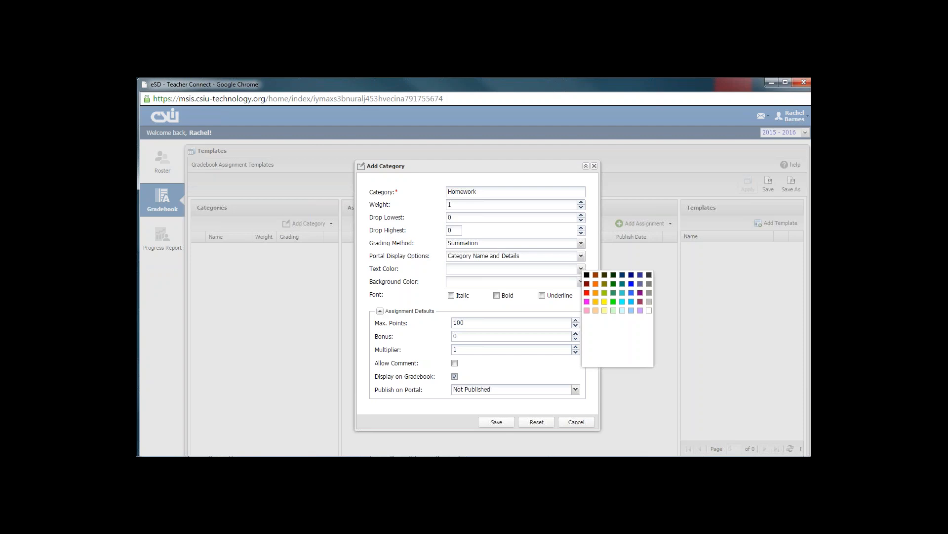
left_click(631, 274)
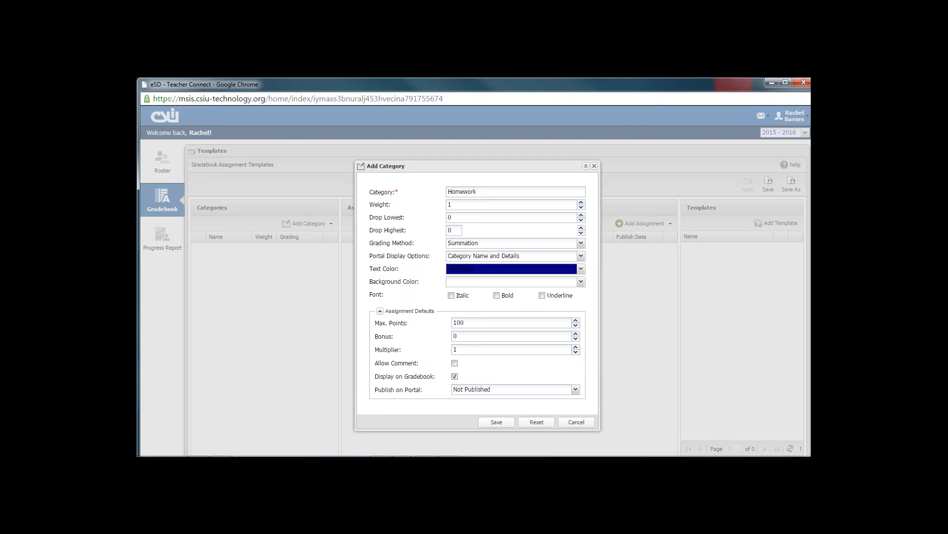
left_click(386, 283)
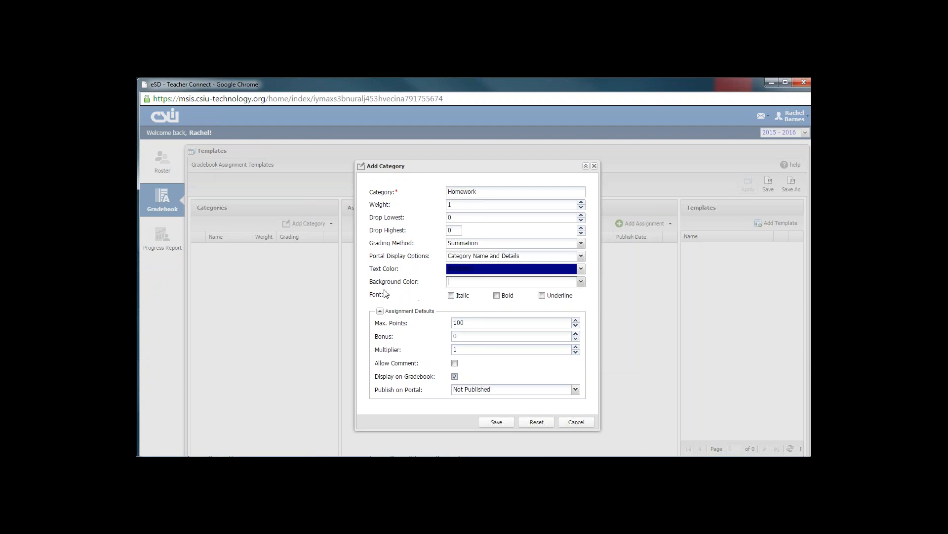
left_click(581, 282)
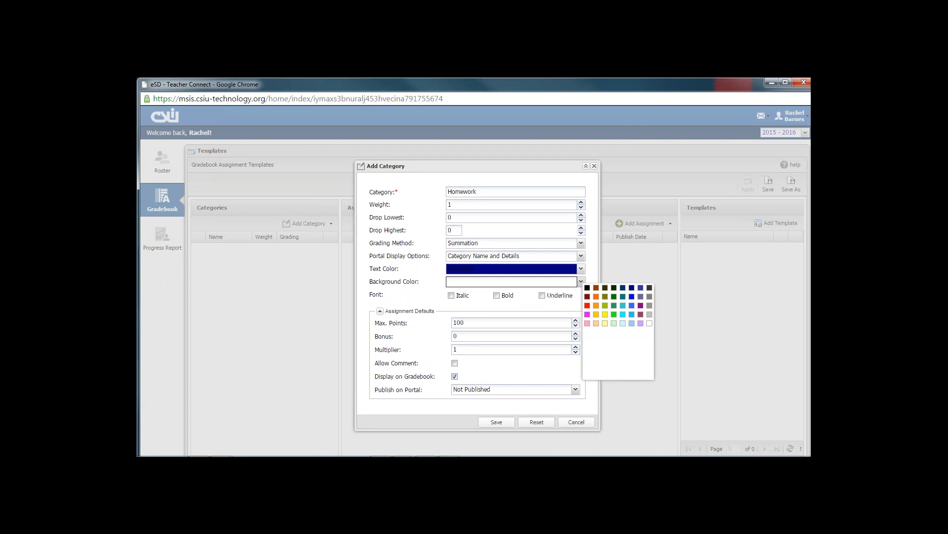
left_click(414, 287)
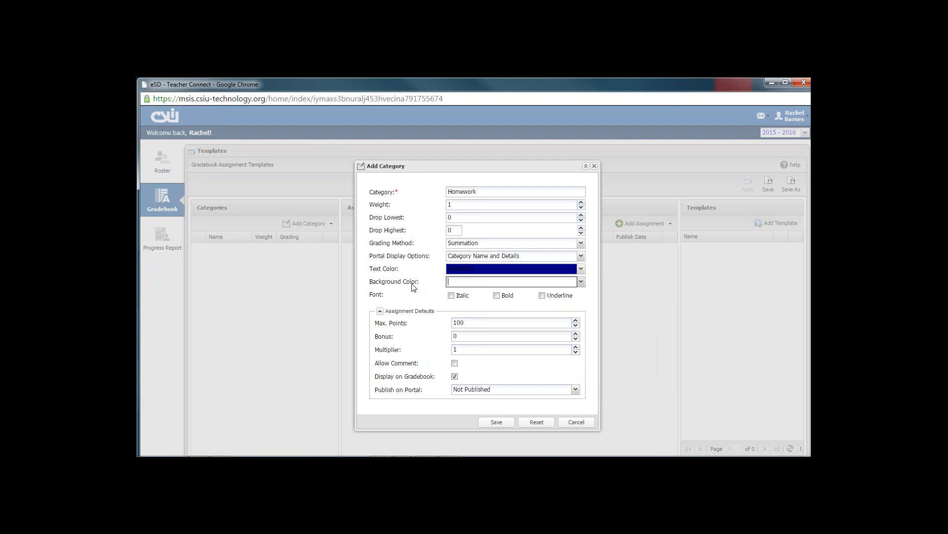
Step: Try the italic and bold font options for the Homework category
left_click(451, 296)
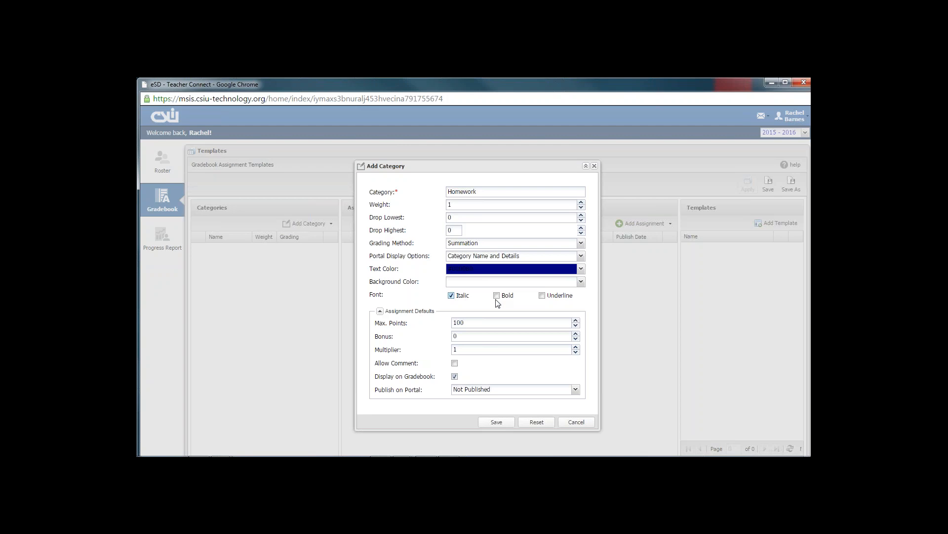
left_click(497, 296)
left_click(497, 296)
Step: Set the default maximum points for Homework assignments to 10
left_click(467, 324)
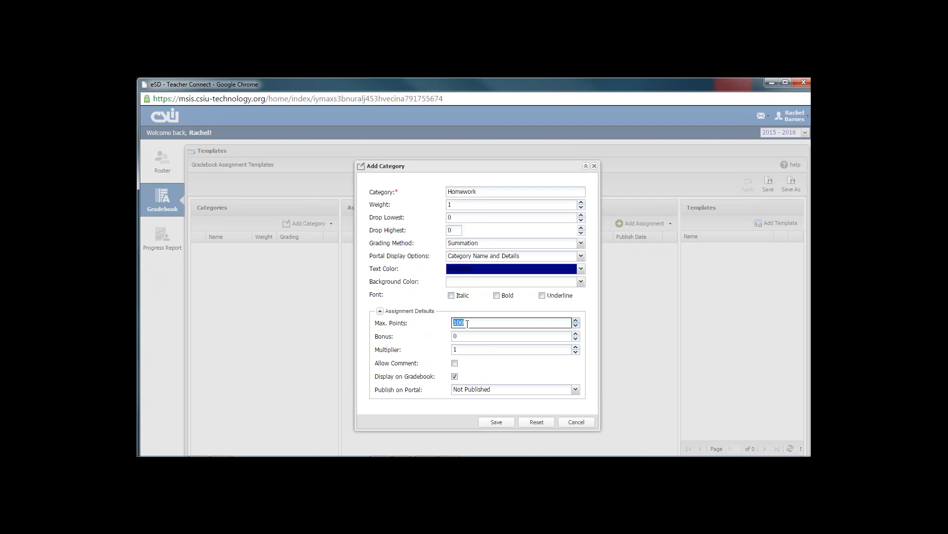
type("1")
left_click(462, 337)
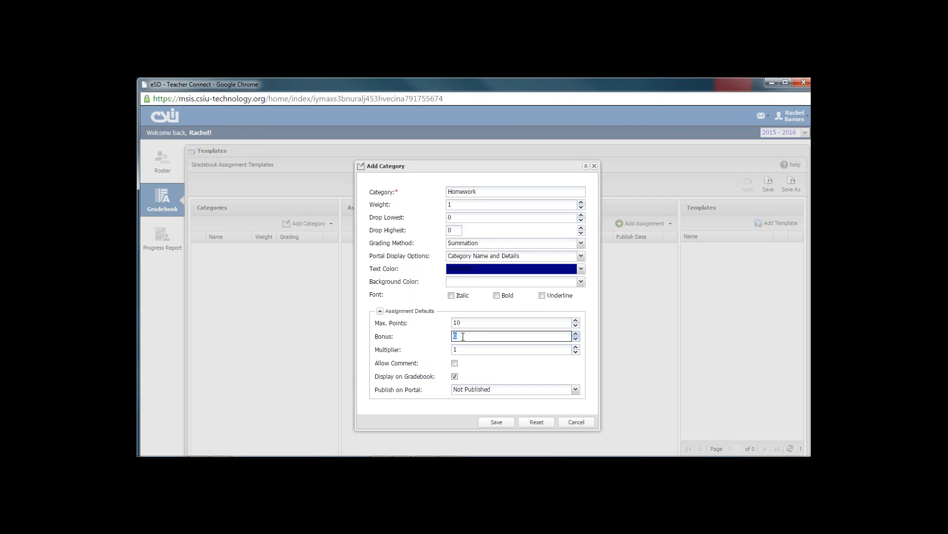
left_click(465, 349)
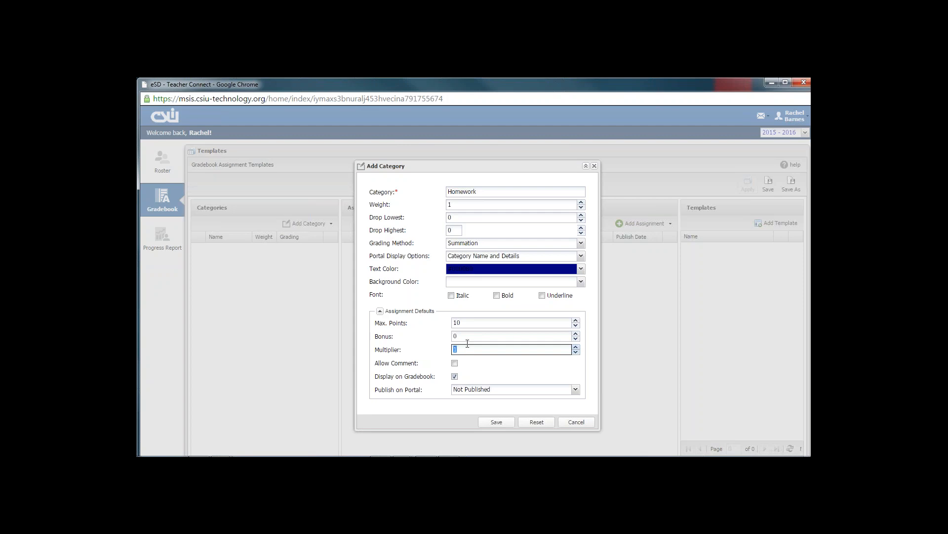
left_click(468, 350)
Step: Allow comments, publish Assignment and Grade on the portal by default, and save the Homework category
left_click(455, 364)
left_click(575, 392)
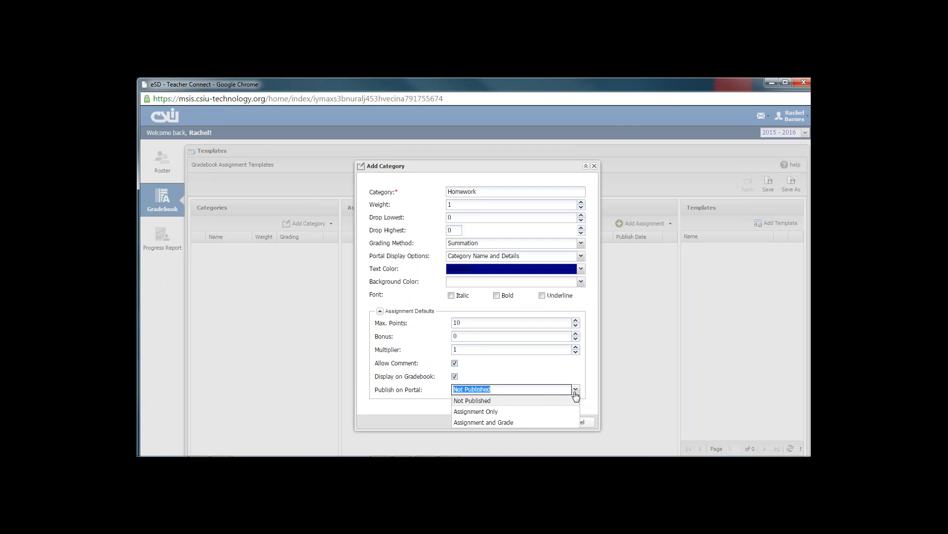
left_click(509, 423)
left_click(456, 403)
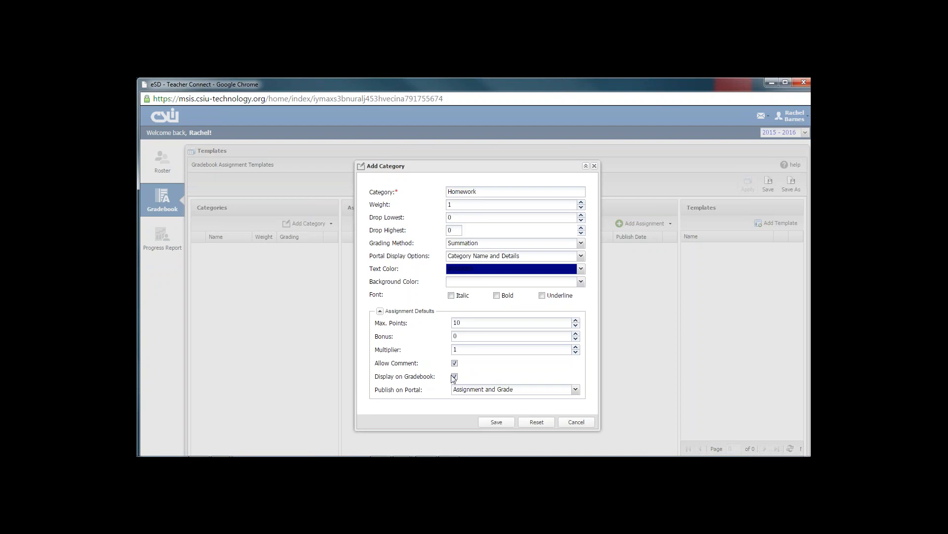
left_click(497, 422)
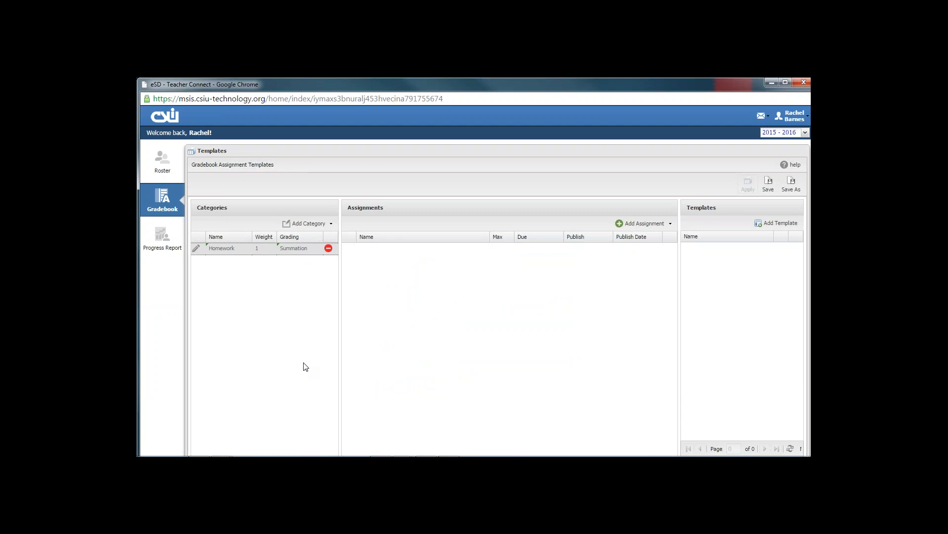
Step: Add another category named Tests with Summation as its grading method
left_click(331, 224)
left_click(331, 237)
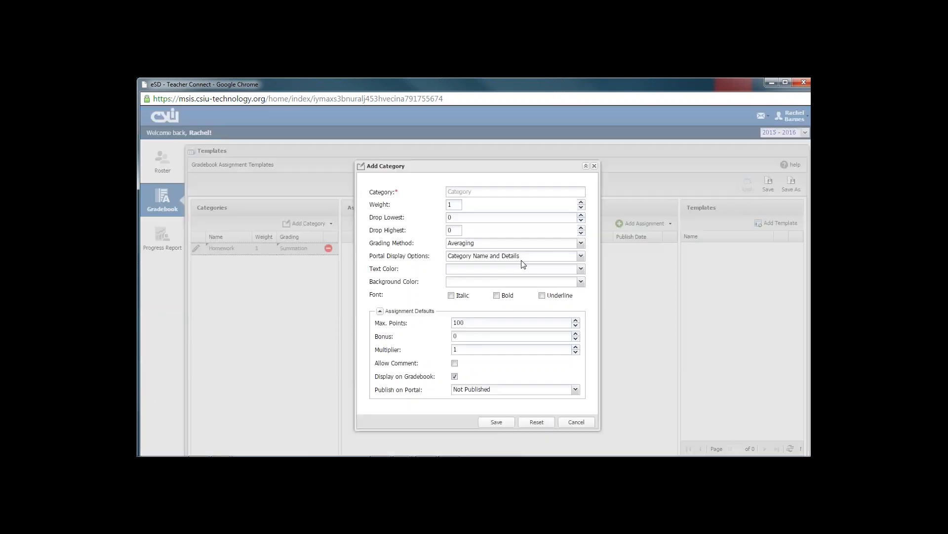
left_click(476, 192)
type("Tests")
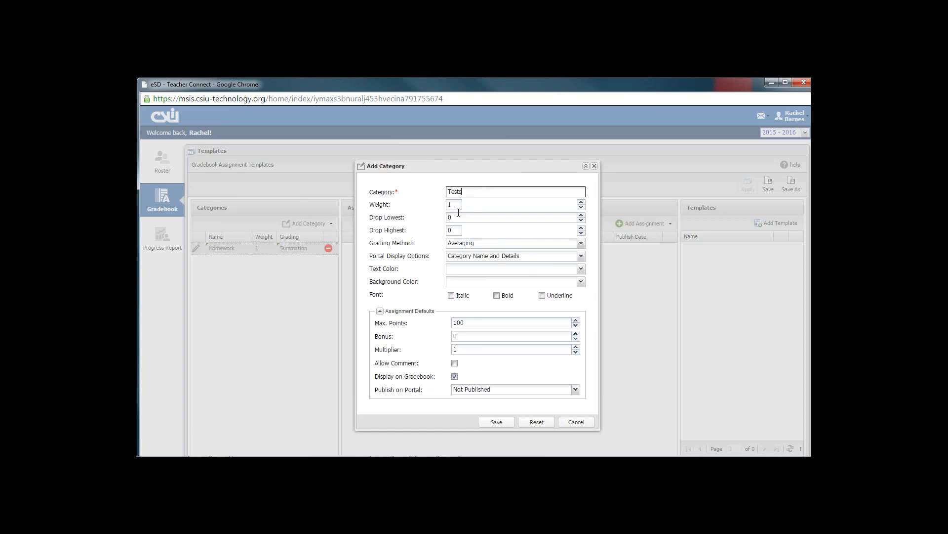
left_click(466, 243)
left_click(492, 286)
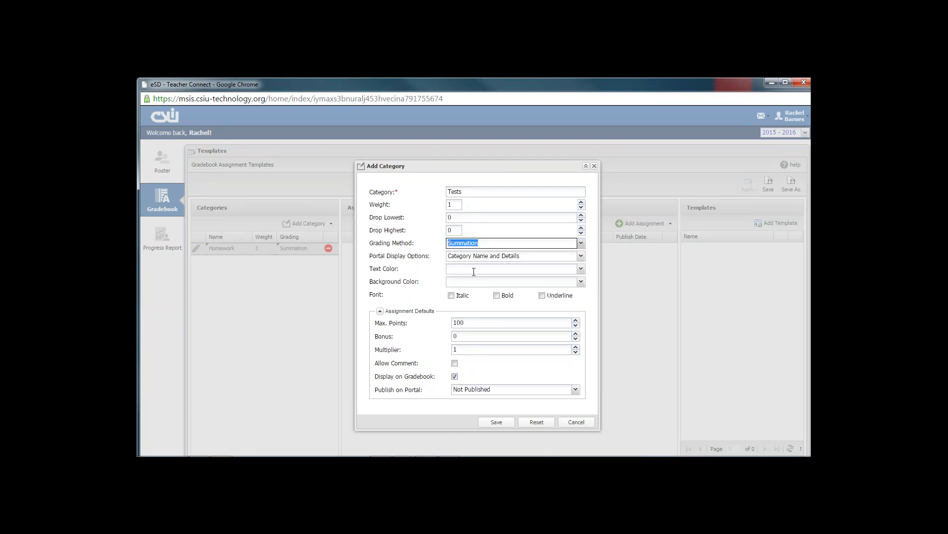
Step: For the Tests category, drop the 1 lowest score, choose a green text color and make the font bold
left_click(459, 216)
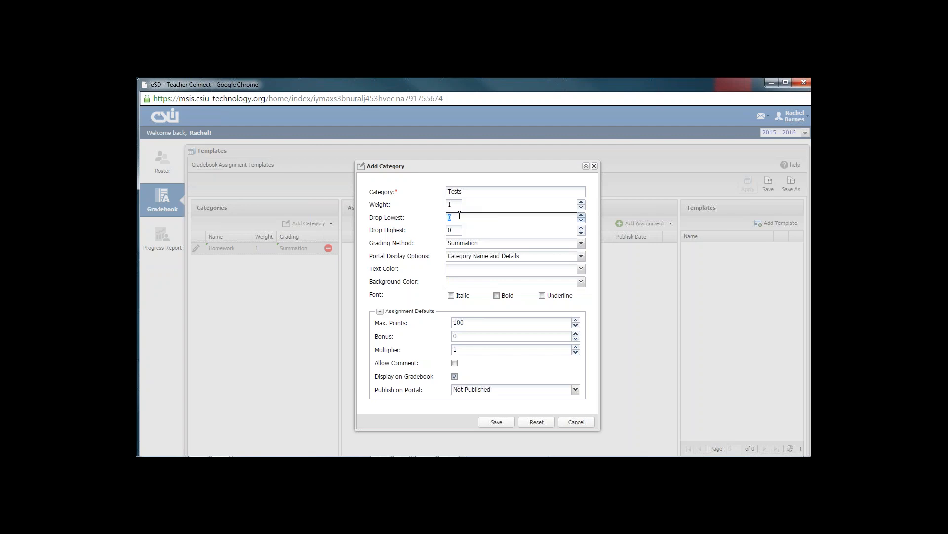
type("1")
left_click(581, 269)
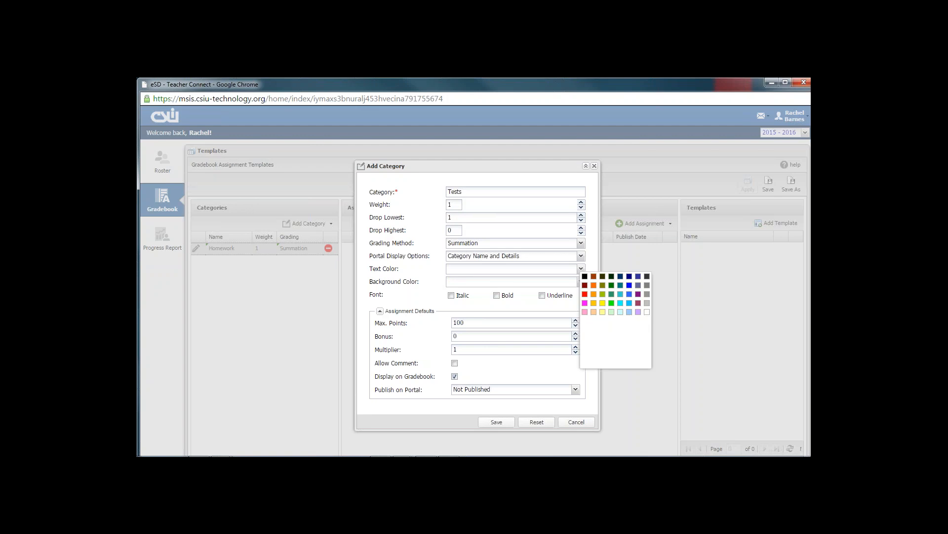
left_click(613, 287)
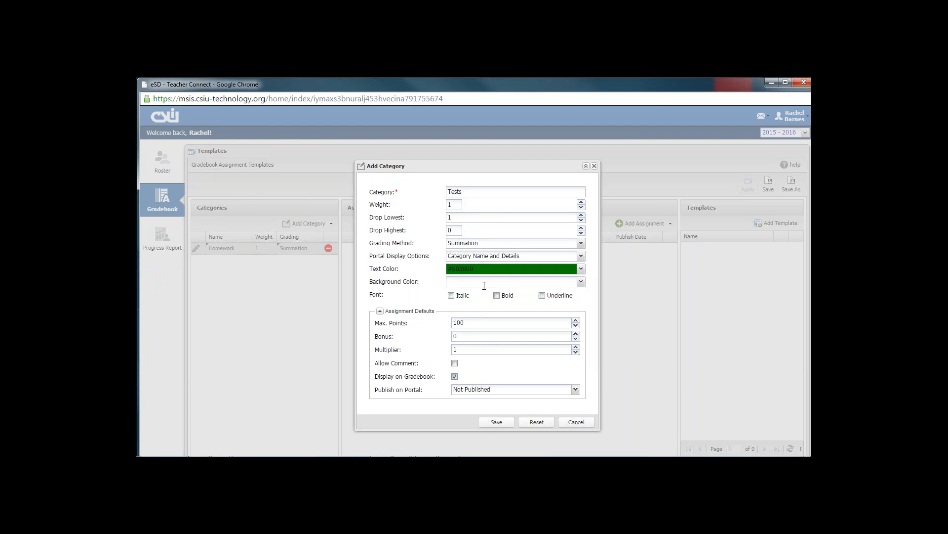
left_click(497, 296)
Step: Allow comments on Tests assignments, set their portal publishing to Assignment and Grade, and save the category
left_click(474, 322)
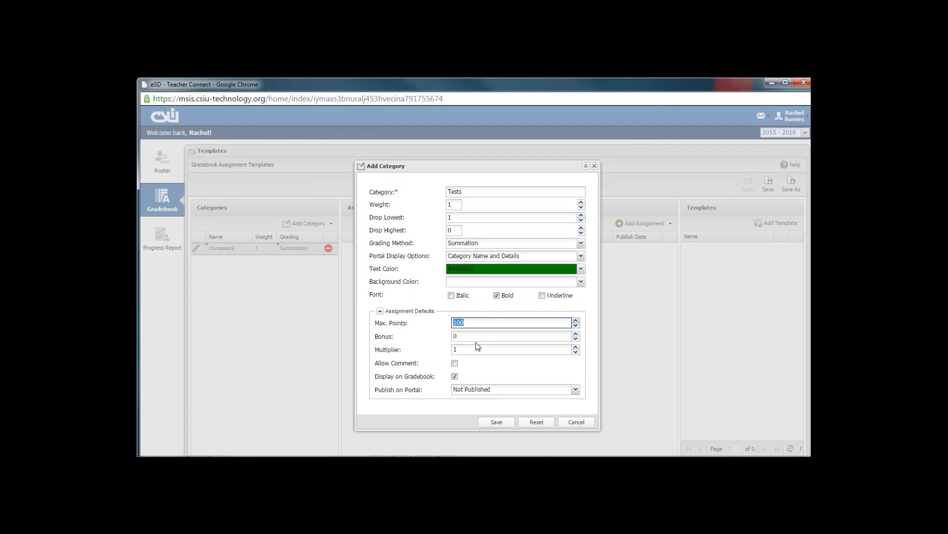
left_click(454, 364)
left_click(568, 393)
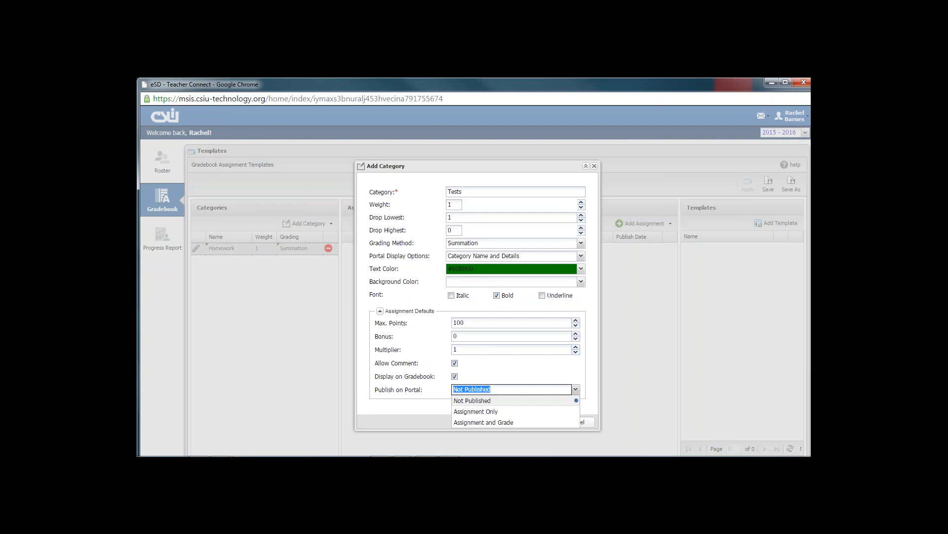
left_click(536, 423)
left_click(498, 425)
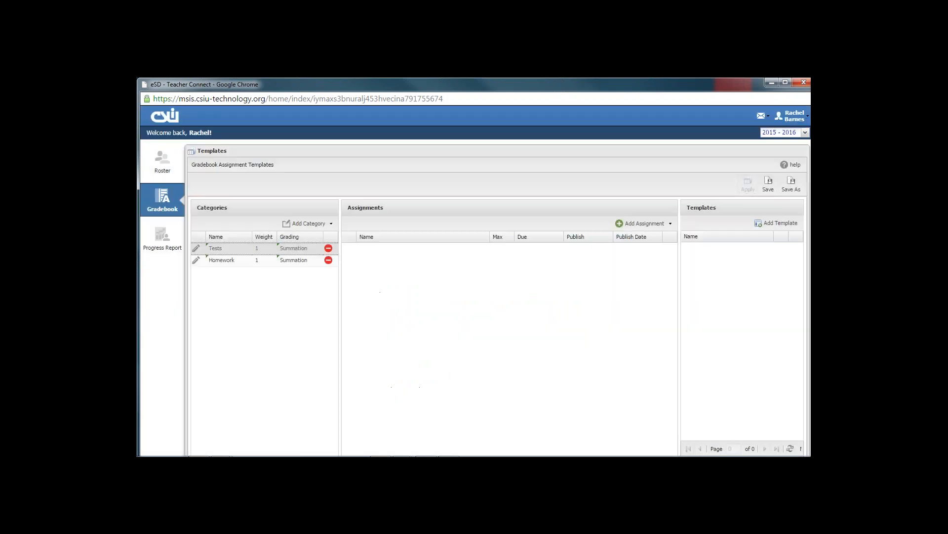
Step: Add a category named Quiz with Summation as its grading method
left_click(331, 223)
left_click(324, 236)
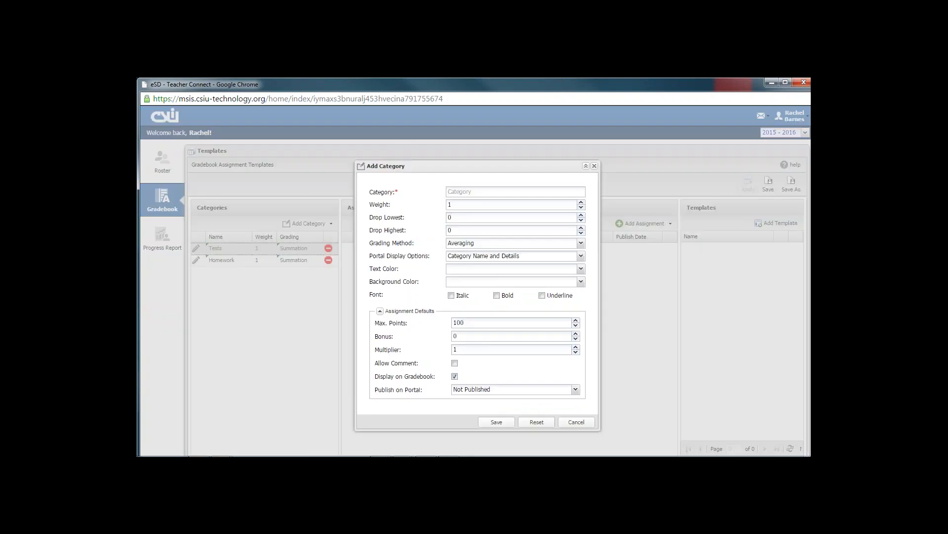
left_click(474, 193)
type("Quiz")
left_click(477, 242)
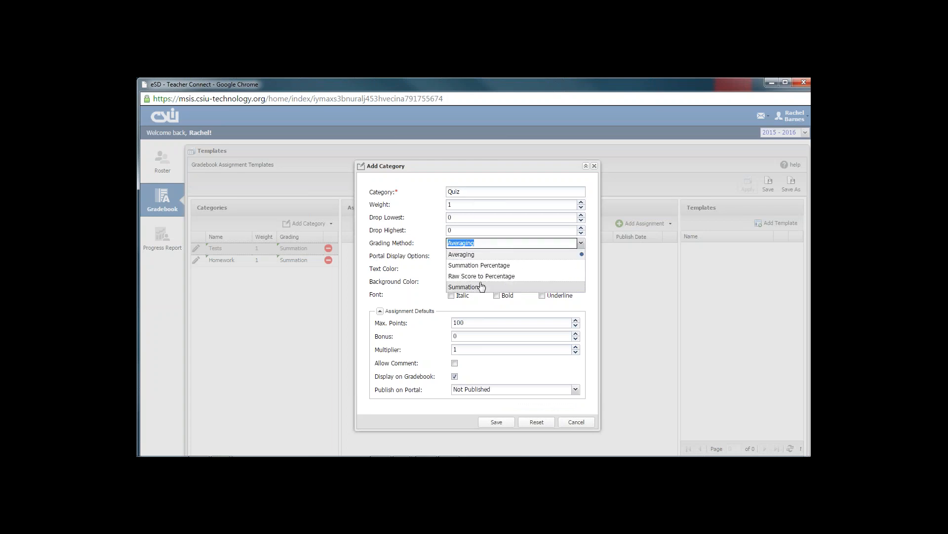
left_click(482, 286)
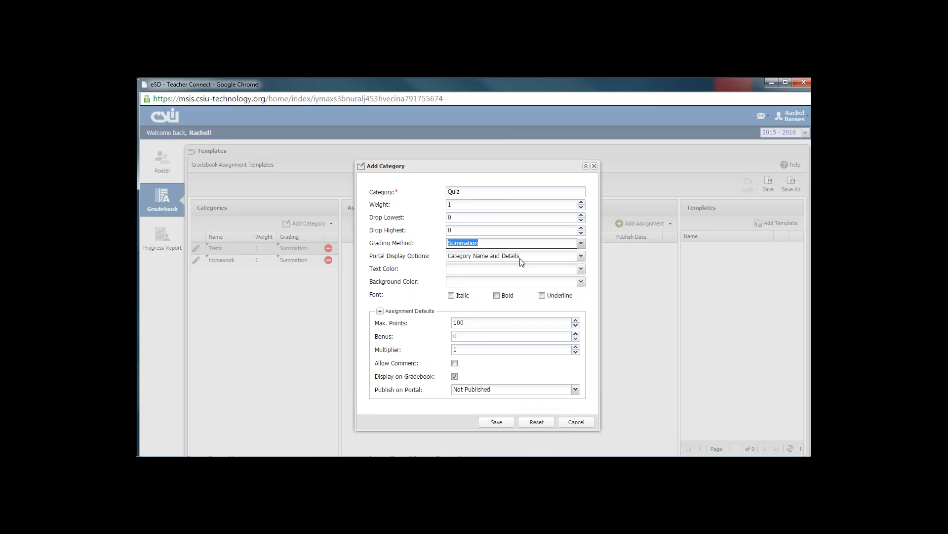
Step: Try dark red as the Quiz category's text color and settle on purple
left_click(580, 269)
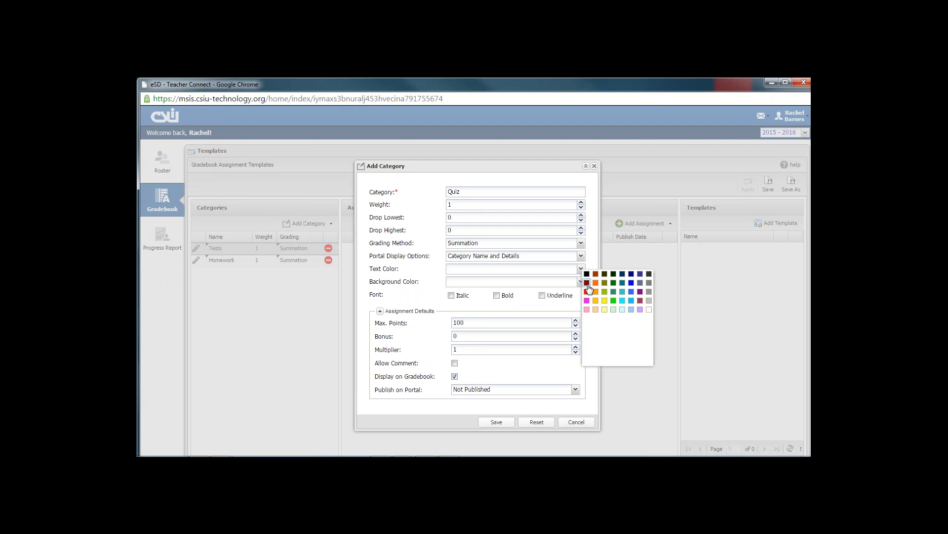
left_click(587, 283)
left_click(581, 269)
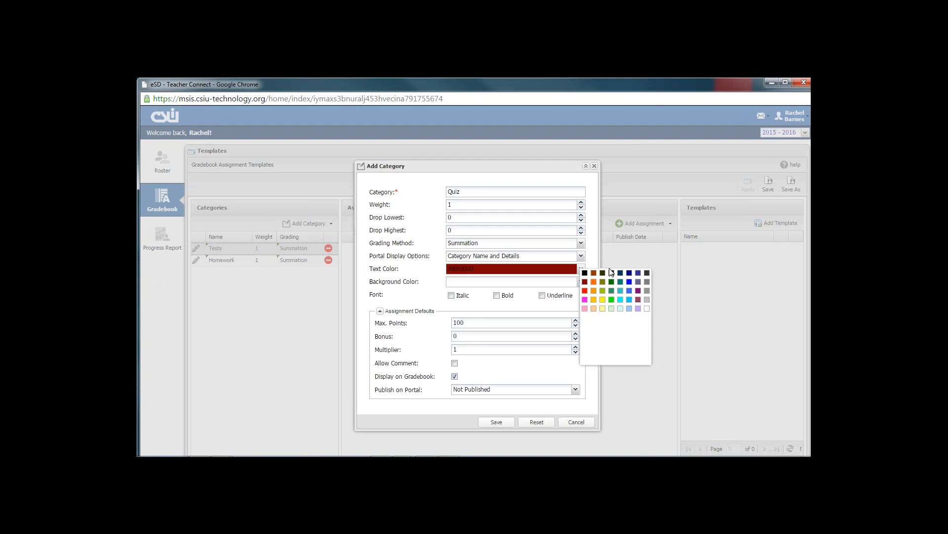
left_click(638, 291)
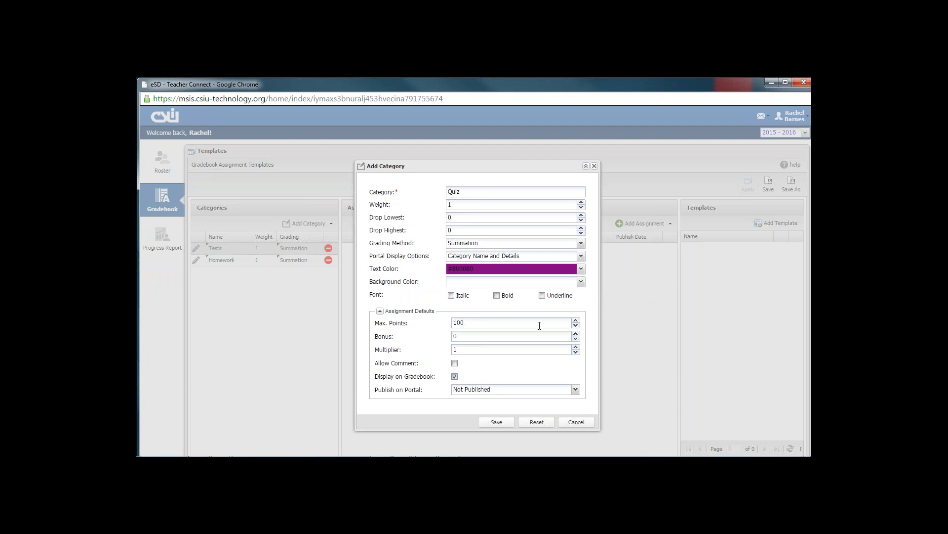
Step: Give Quiz assignments default maximum points of 50, allowed comments and Assignment and Grade portal publishing, and save the category
double_click(484, 322)
type("50")
left_click(455, 365)
left_click(519, 390)
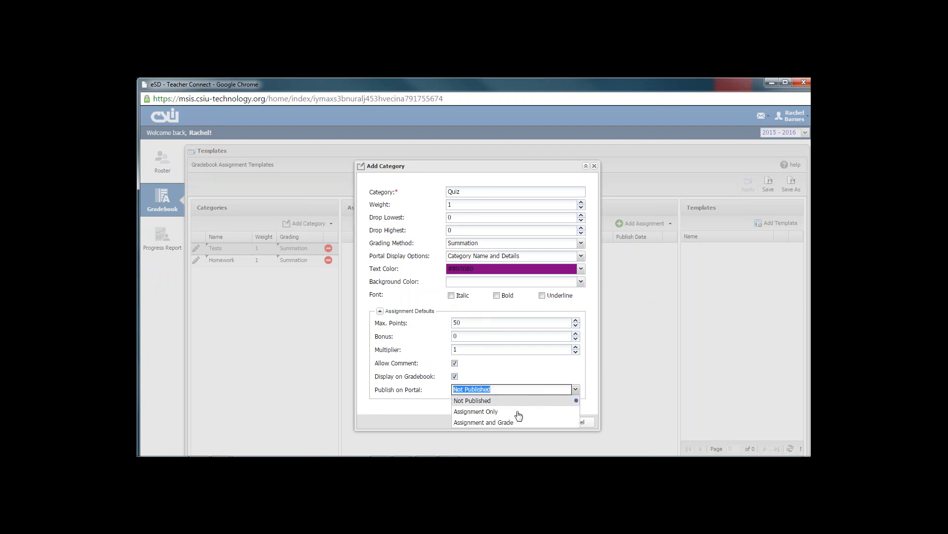
left_click(518, 423)
left_click(495, 423)
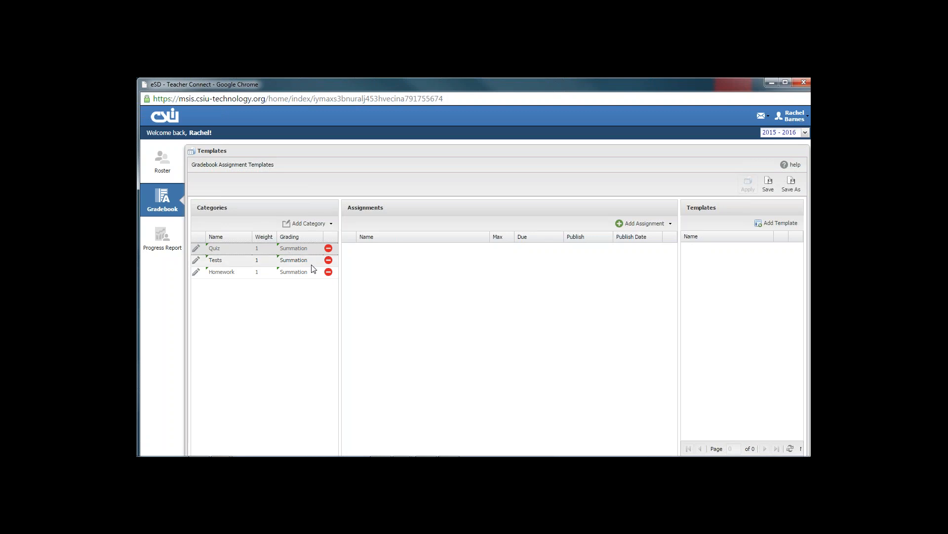
Step: Try Averaging as the Homework category's grading method directly in the categories list
left_click(292, 273)
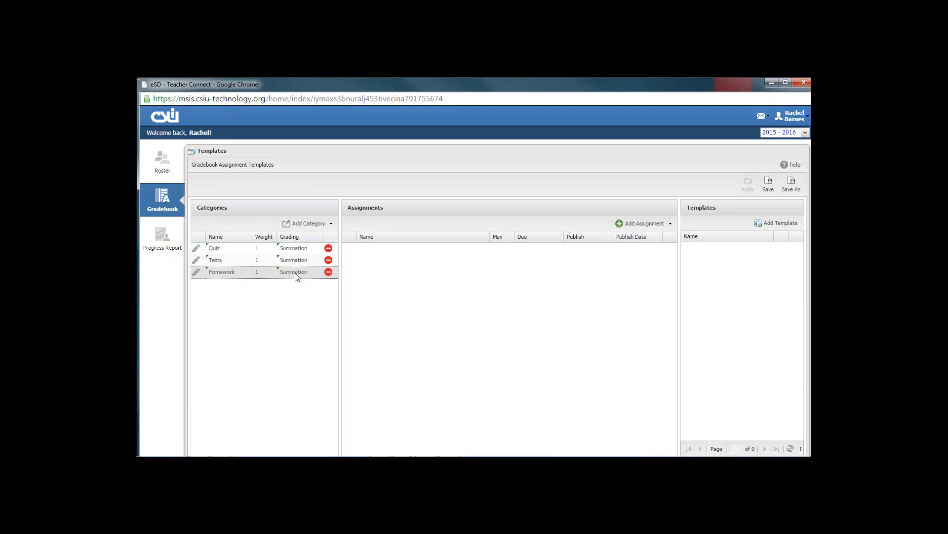
left_click(297, 275)
left_click(319, 272)
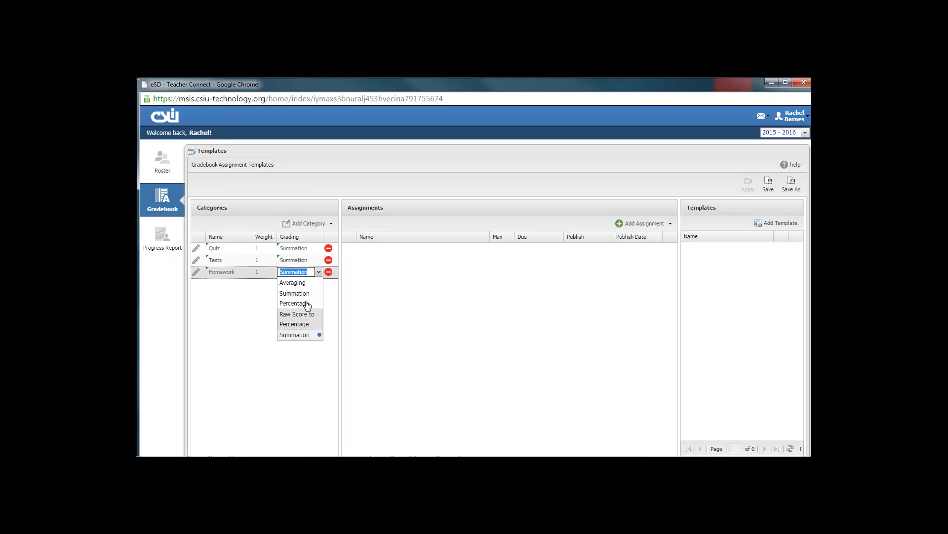
left_click(303, 283)
left_click(409, 294)
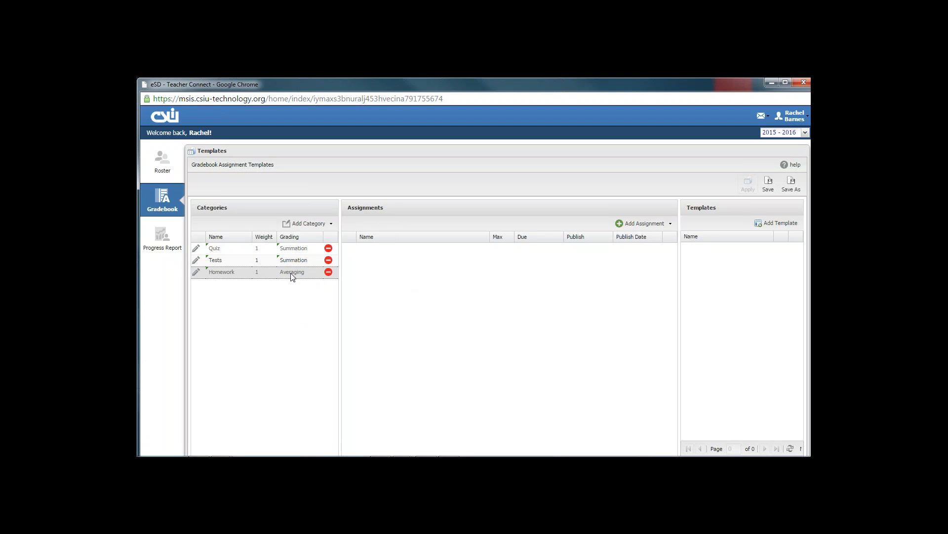
Step: Return the Homework category's grading method to Summation in the categories list
left_click(292, 274)
left_click(319, 273)
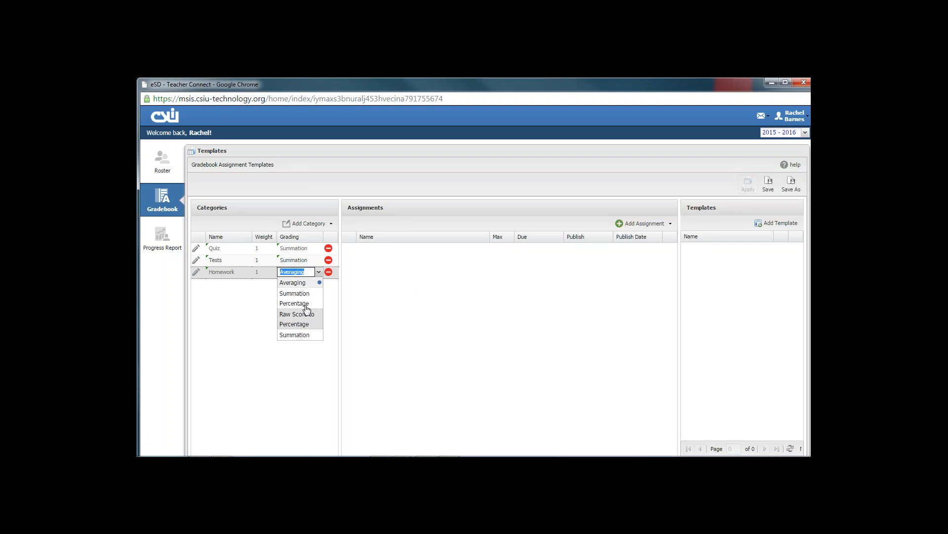
left_click(302, 335)
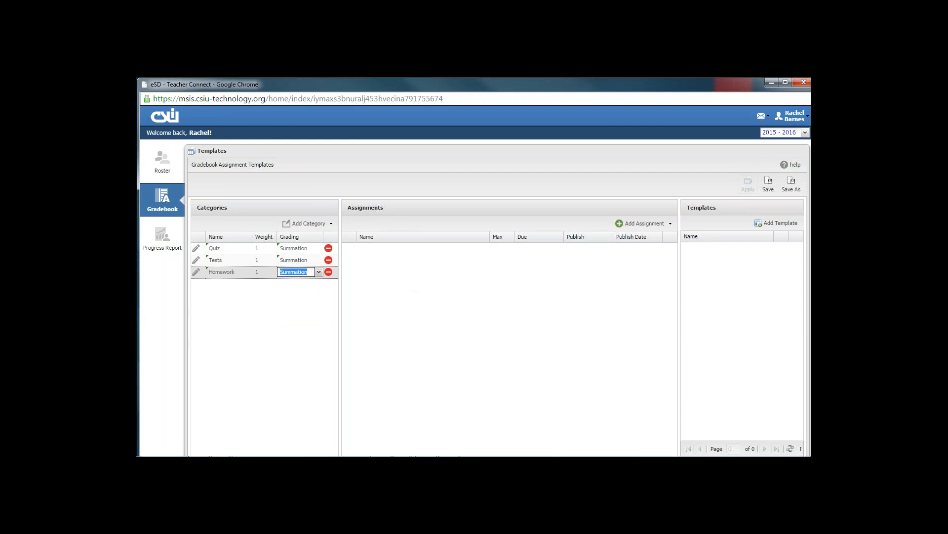
left_click(403, 330)
Step: Review the Quiz category's inline fields, grading method choices and full settings, and close the settings by saving them
left_click(232, 248)
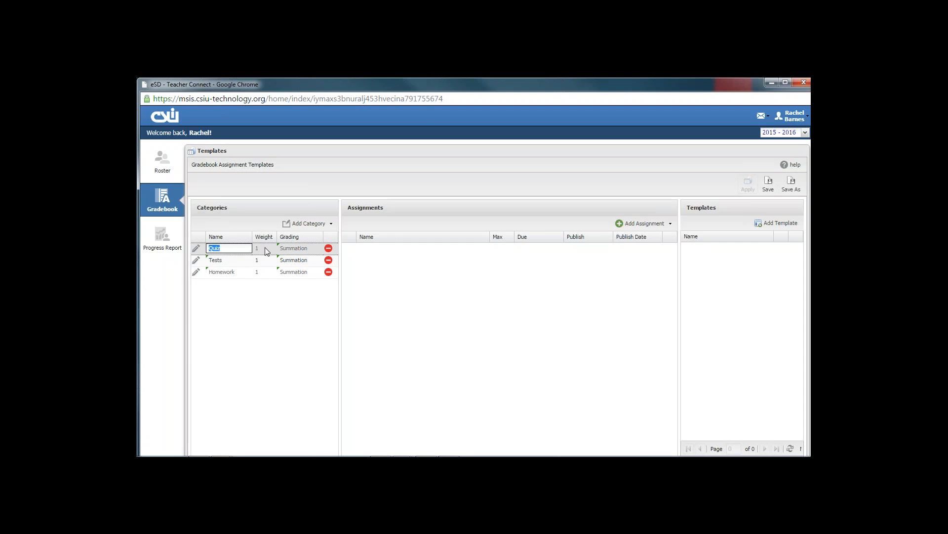
key("Tab")
left_click(298, 253)
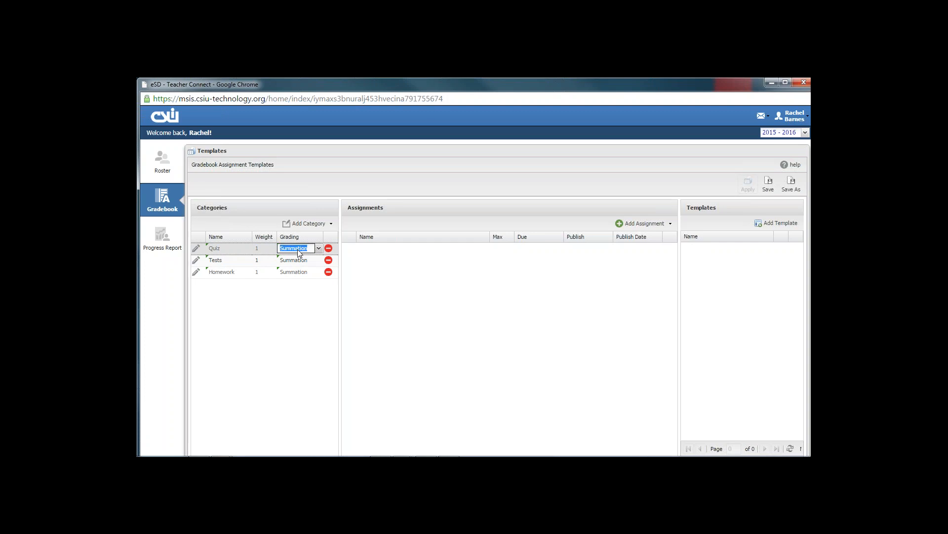
left_click(298, 252)
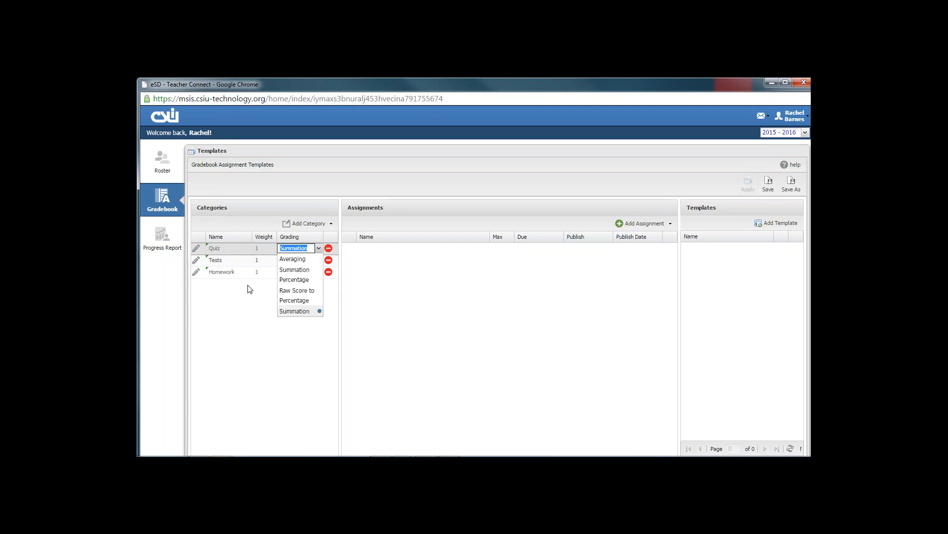
left_click(196, 252)
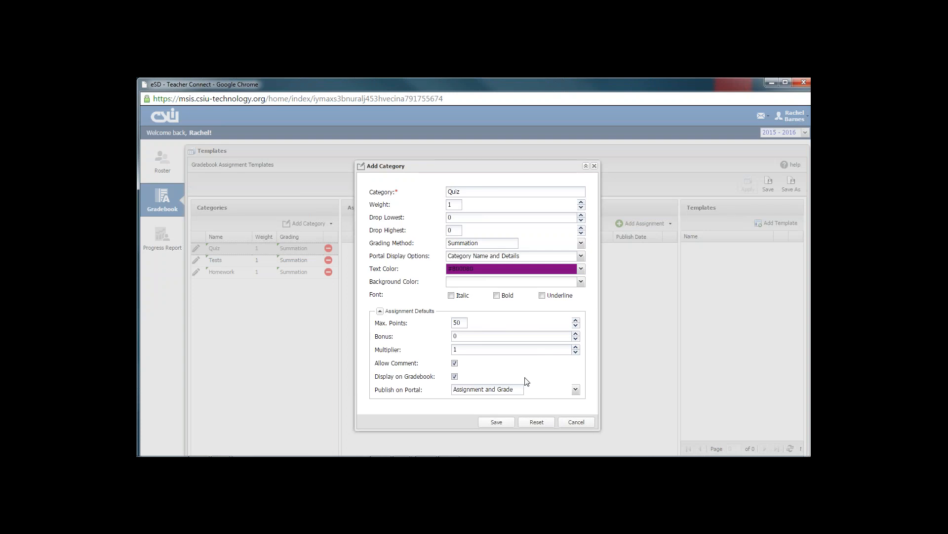
left_click(497, 422)
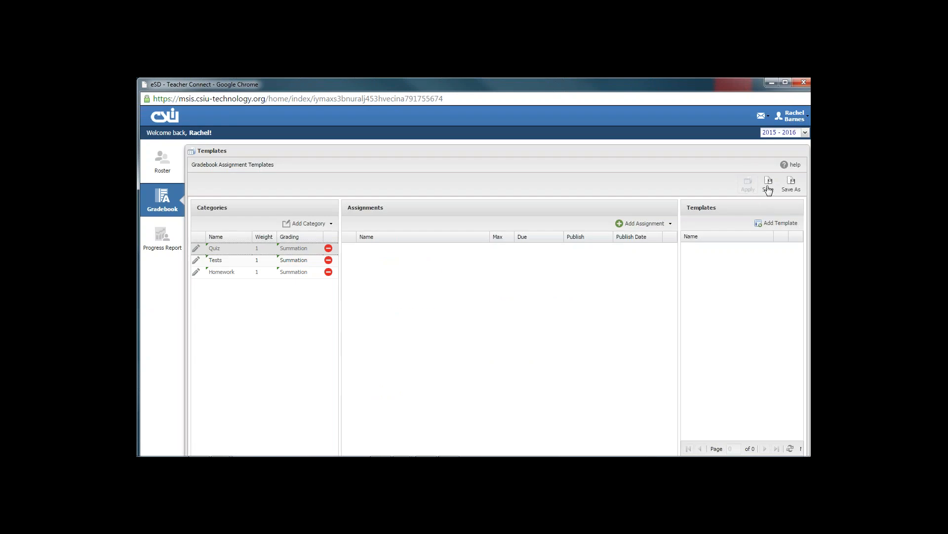
Step: Save the Quiz, Tests and Homework categories, and save the setup as a new template named MP1
left_click(768, 186)
left_click(487, 321)
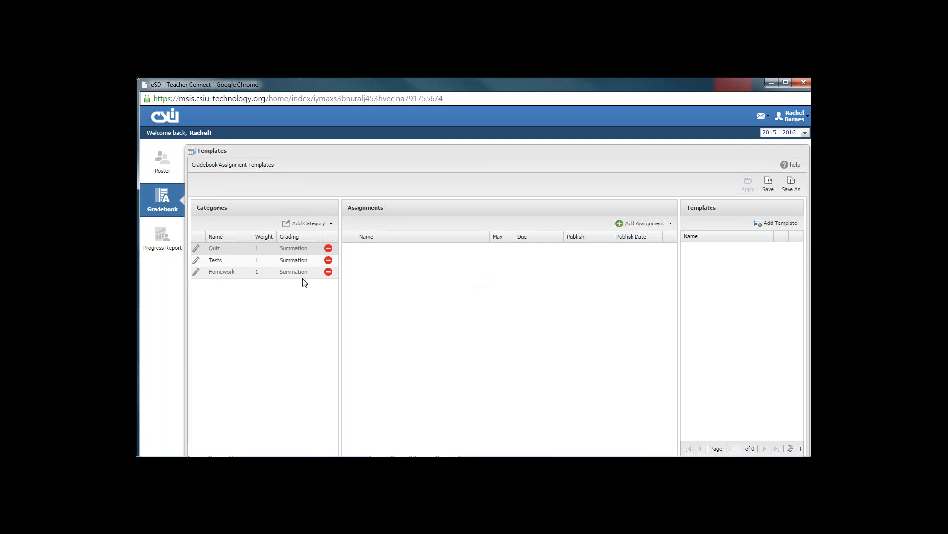
left_click(792, 187)
left_click(485, 261)
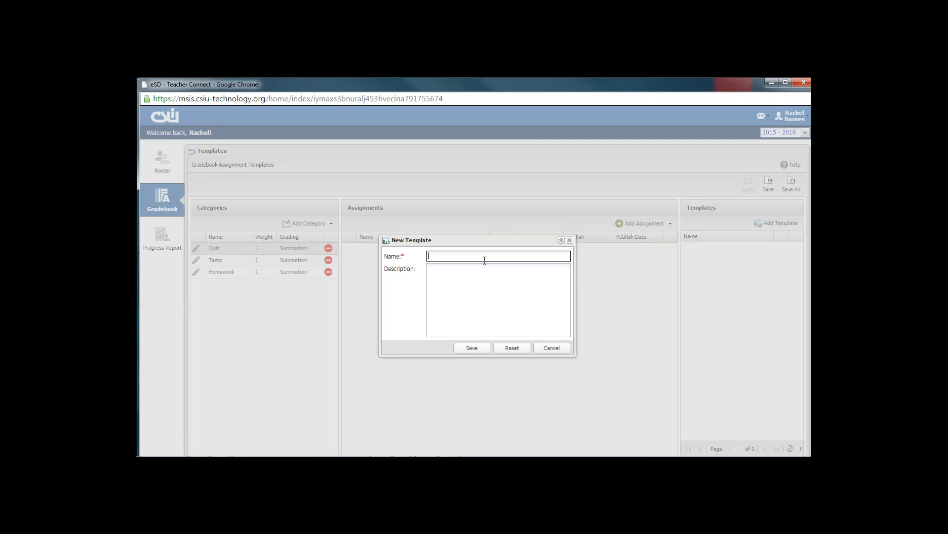
type("MP1")
left_click(476, 348)
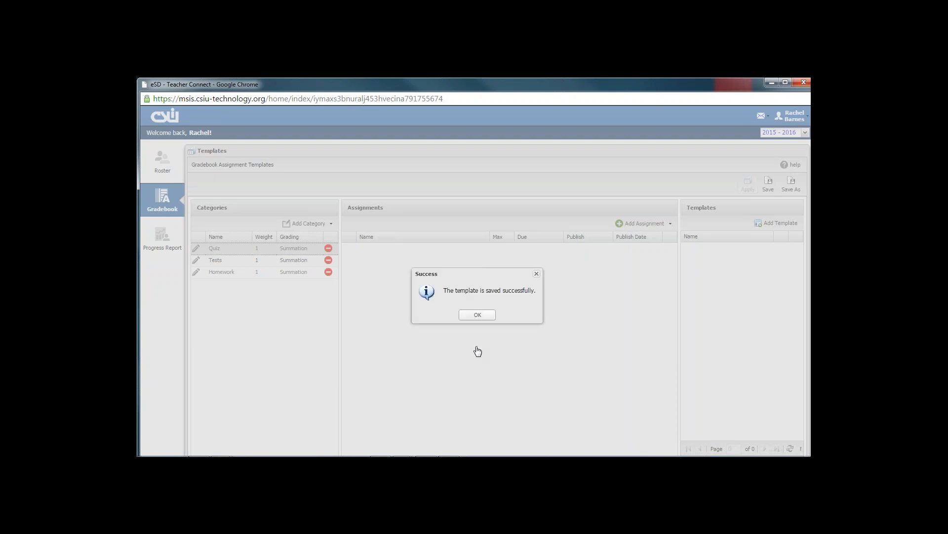
left_click(476, 316)
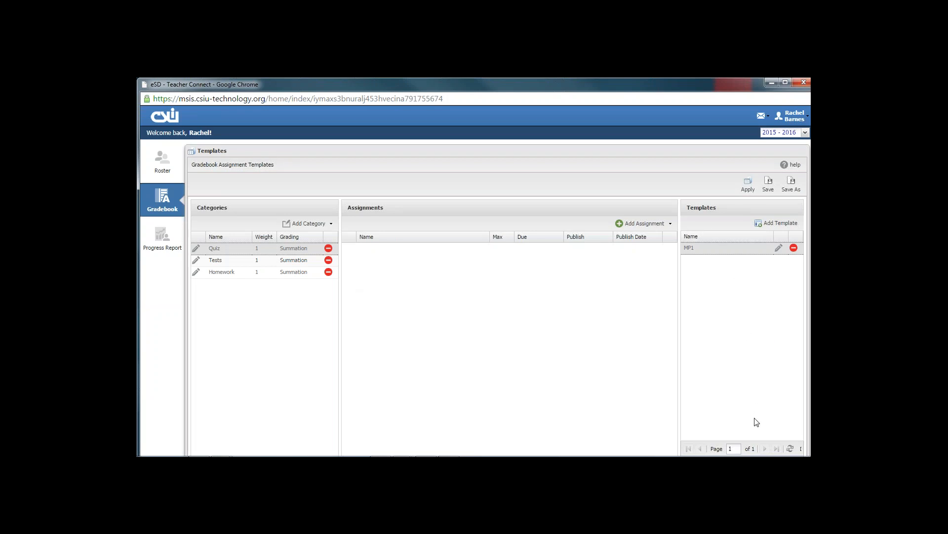
Step: Save the same category setup as another template named MP2
left_click(791, 183)
left_click(467, 257)
type("M")
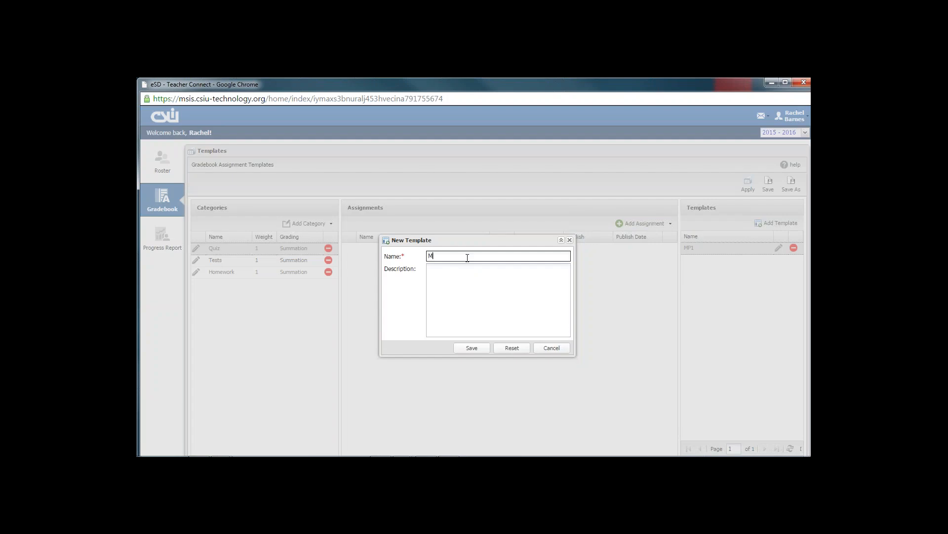
type("p2")
key("BackSpace")
key("BackSpace")
type("P2")
left_click(476, 349)
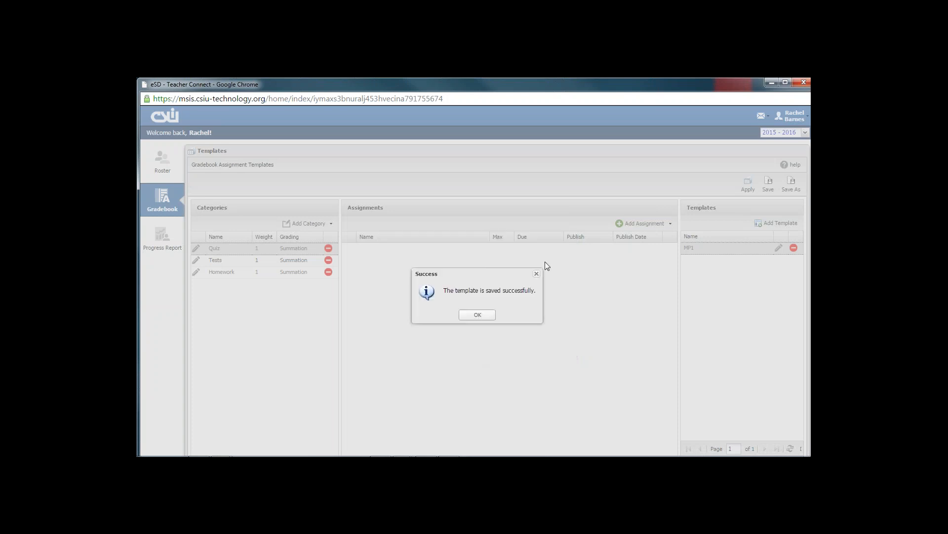
left_click(487, 318)
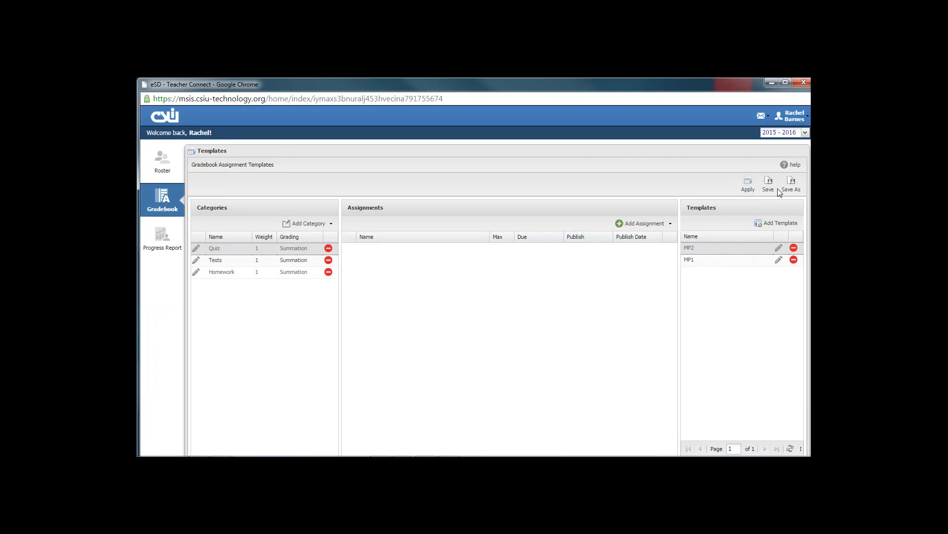
Step: Save the same category setup as a third template named MP3
left_click(791, 185)
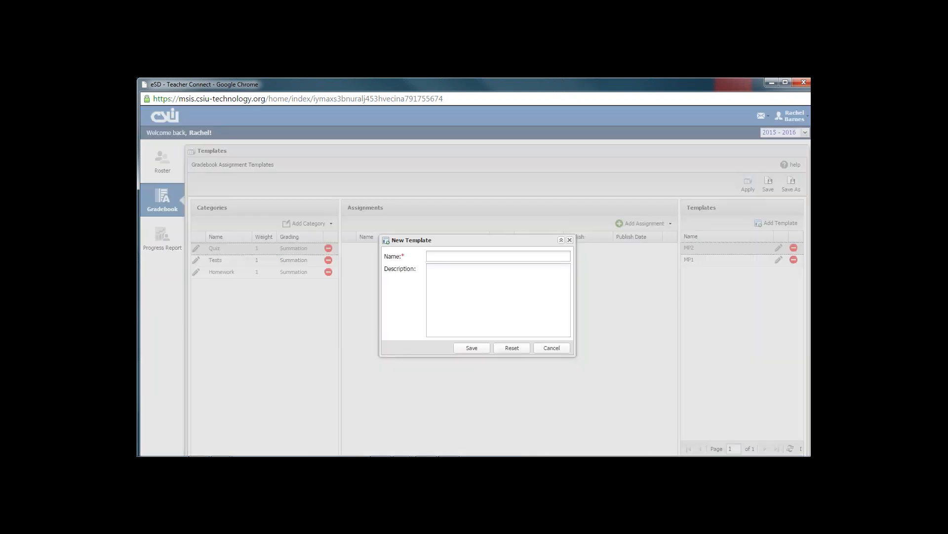
left_click(429, 256)
type("MP3")
left_click(472, 348)
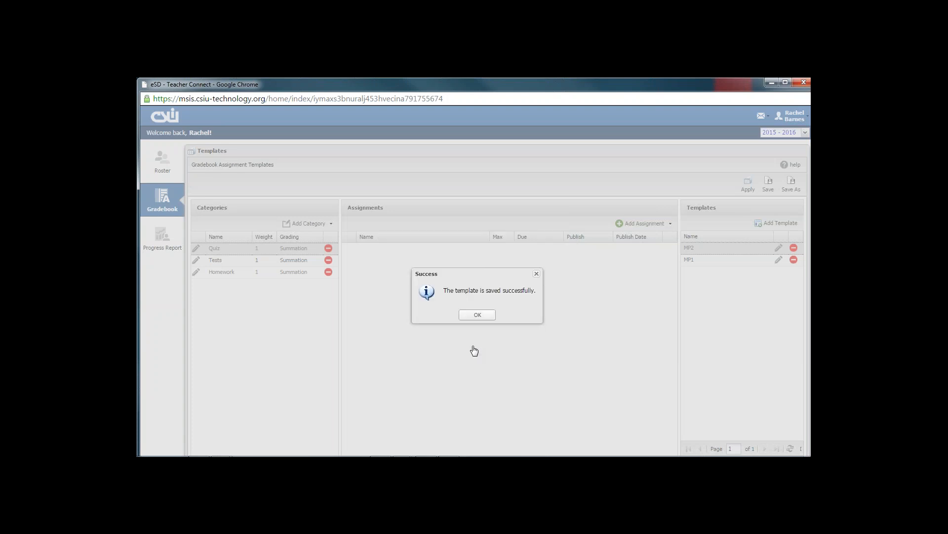
left_click(476, 316)
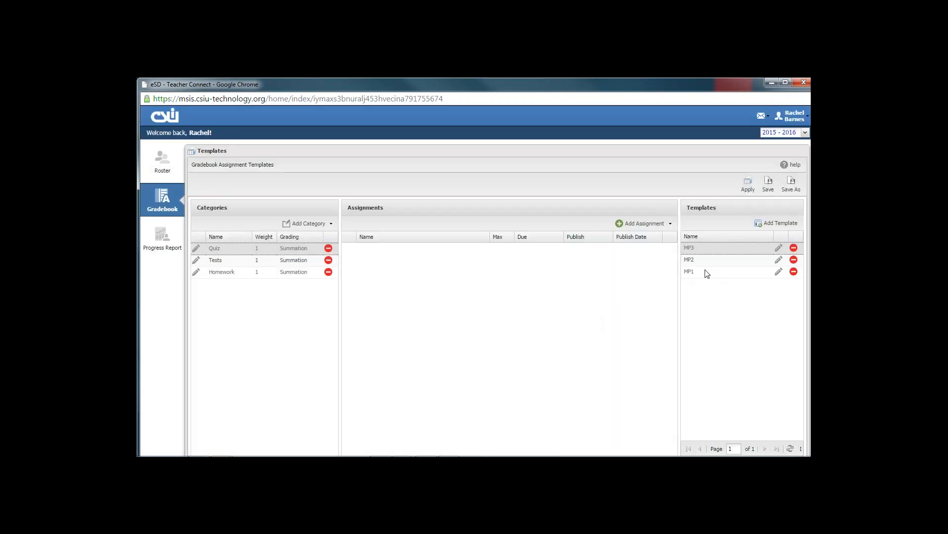
Step: Save the same category setup as a fourth template named MP4
left_click(792, 186)
left_click(447, 256)
type("M")
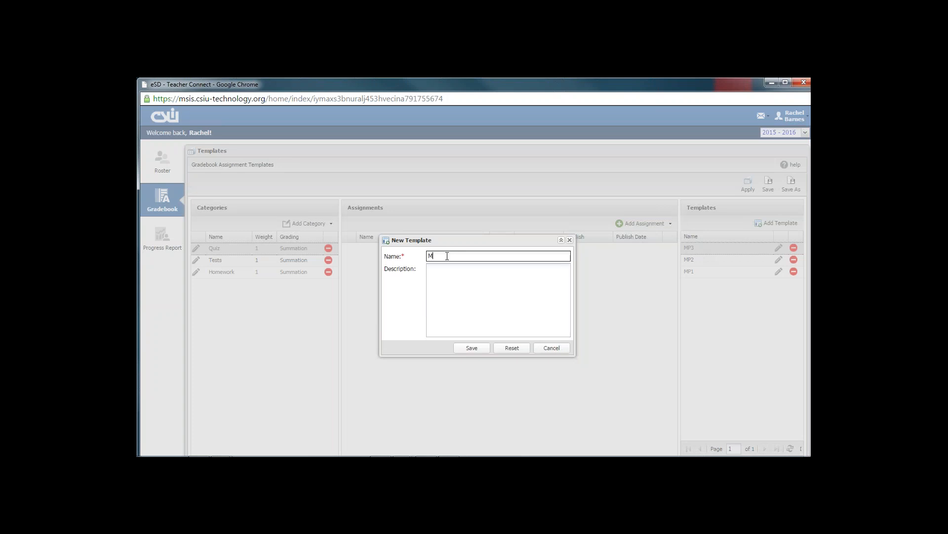
type("P4")
left_click(473, 349)
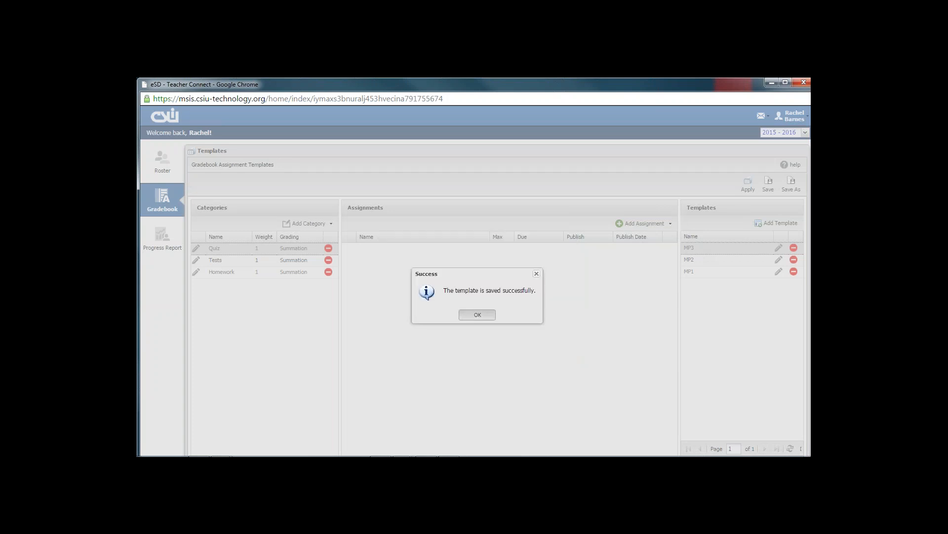
left_click(477, 315)
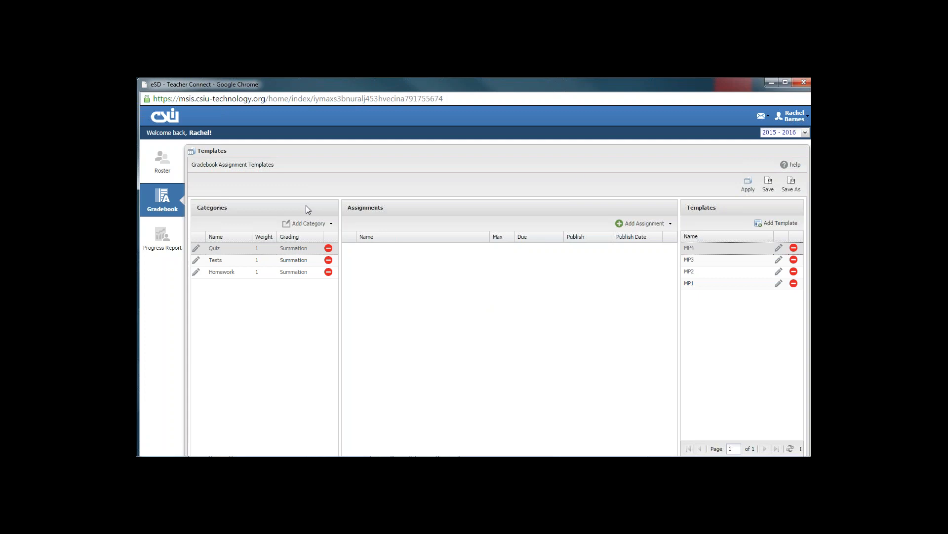
Step: Look over the Communications I gradebook, return to the assignment templates and load the MP1 template
left_click(165, 204)
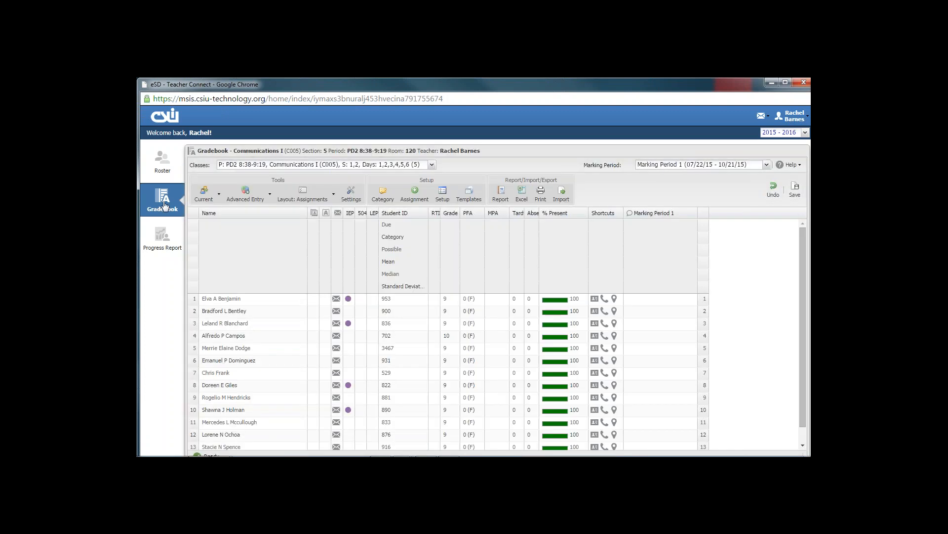
left_click(670, 300)
left_click(469, 193)
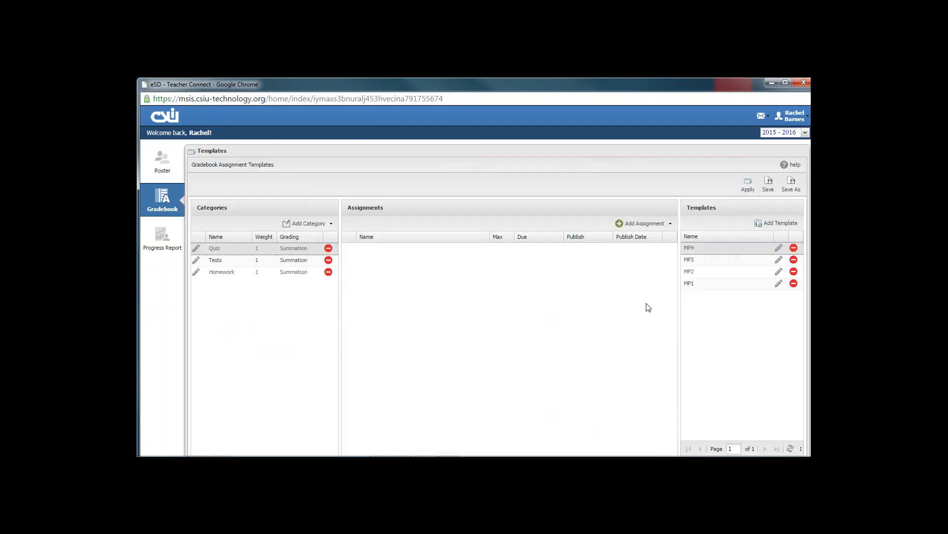
left_click(709, 284)
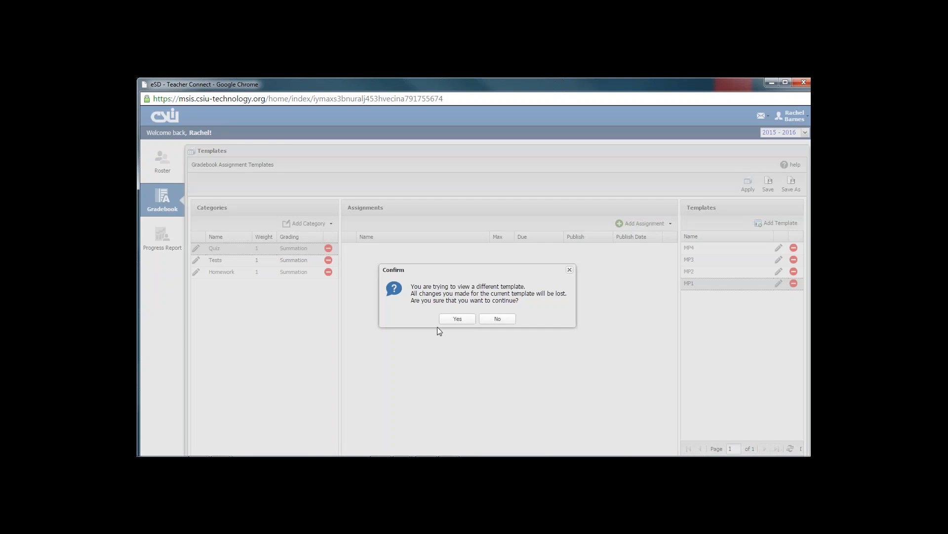
left_click(458, 319)
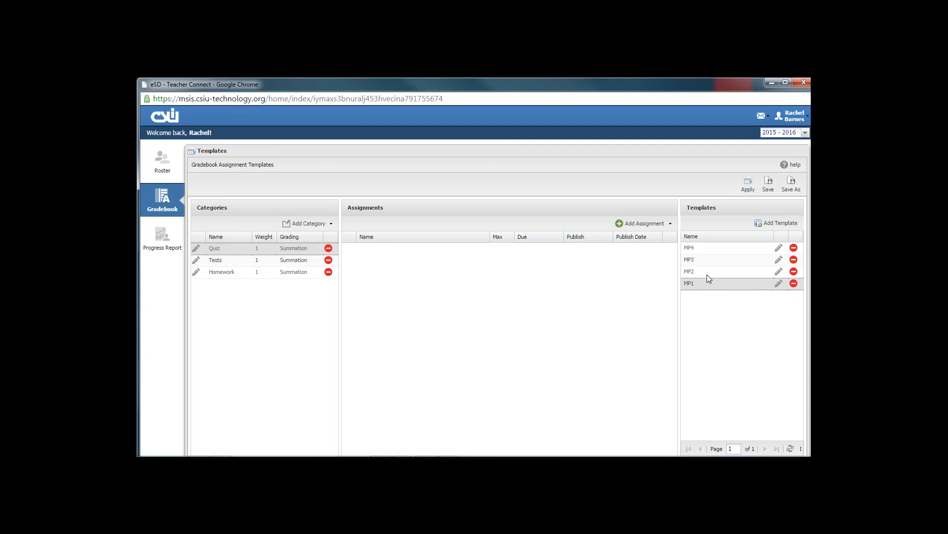
Step: Apply the MP1 template to marking period 1 of every listed course section except Grade 9 Homeroom
left_click(748, 186)
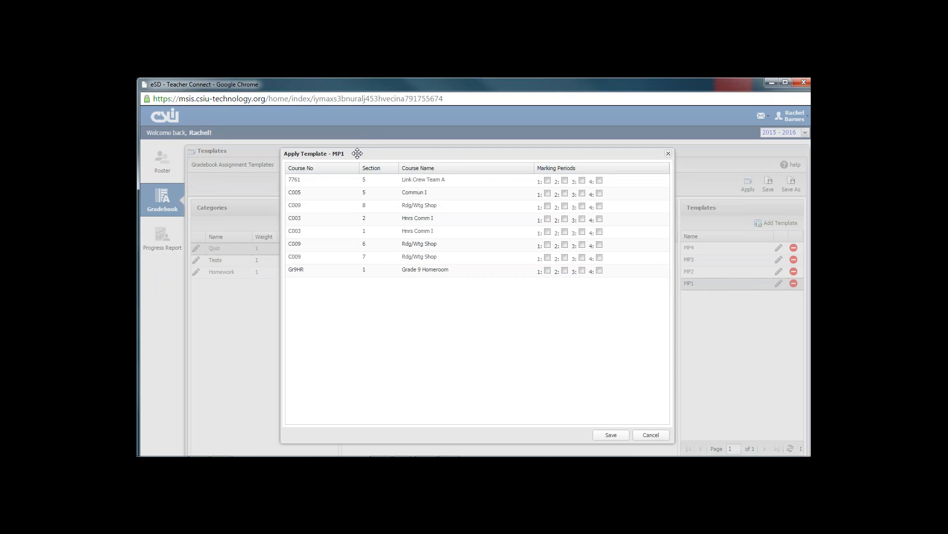
left_click(547, 194)
left_click(548, 207)
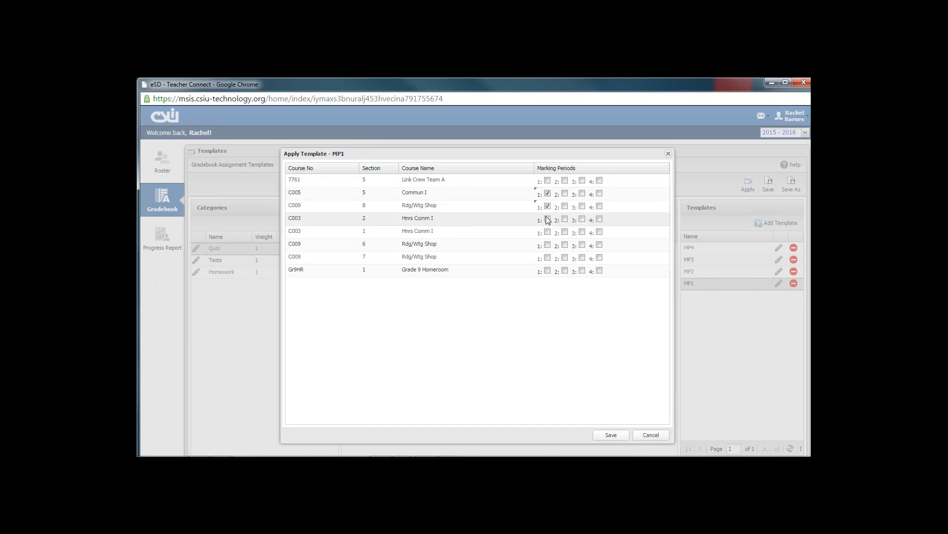
left_click(547, 221)
left_click(548, 233)
left_click(548, 245)
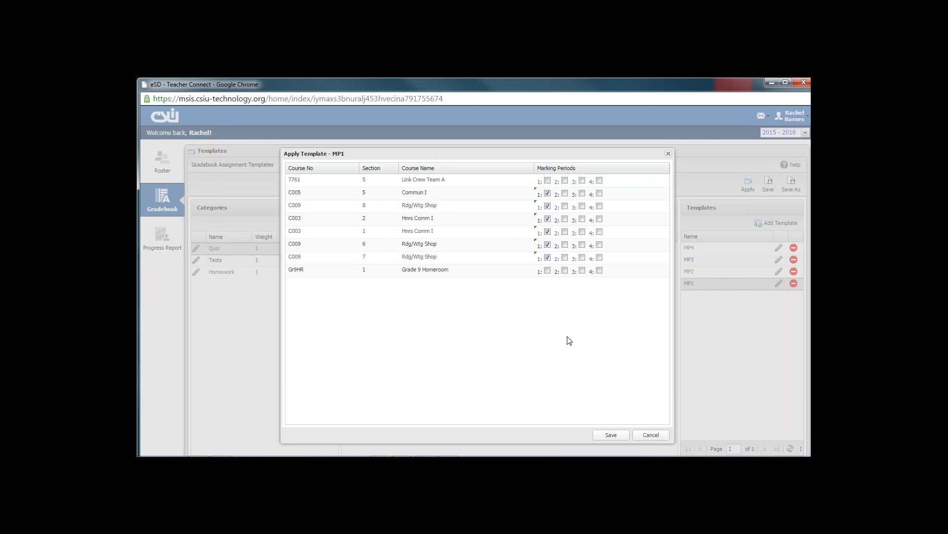
left_click(548, 181)
left_click(617, 436)
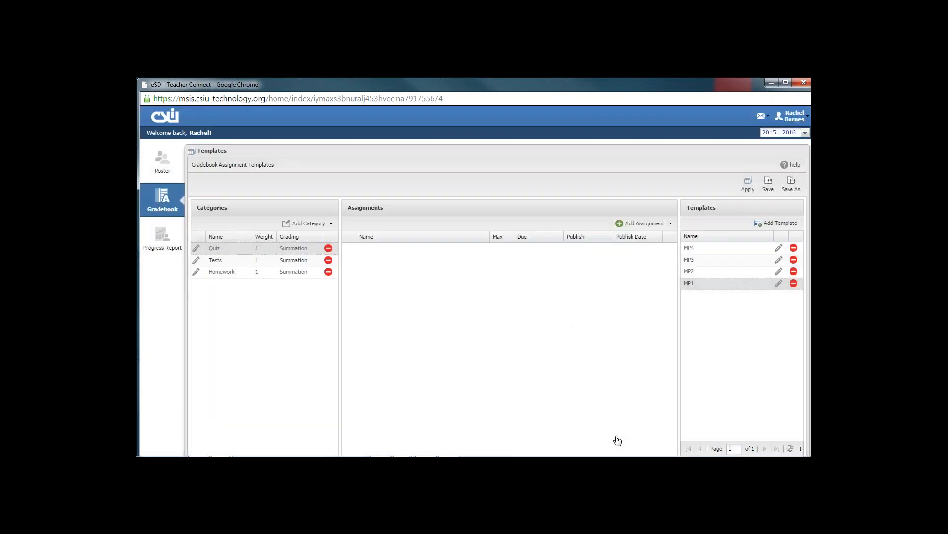
left_click(475, 315)
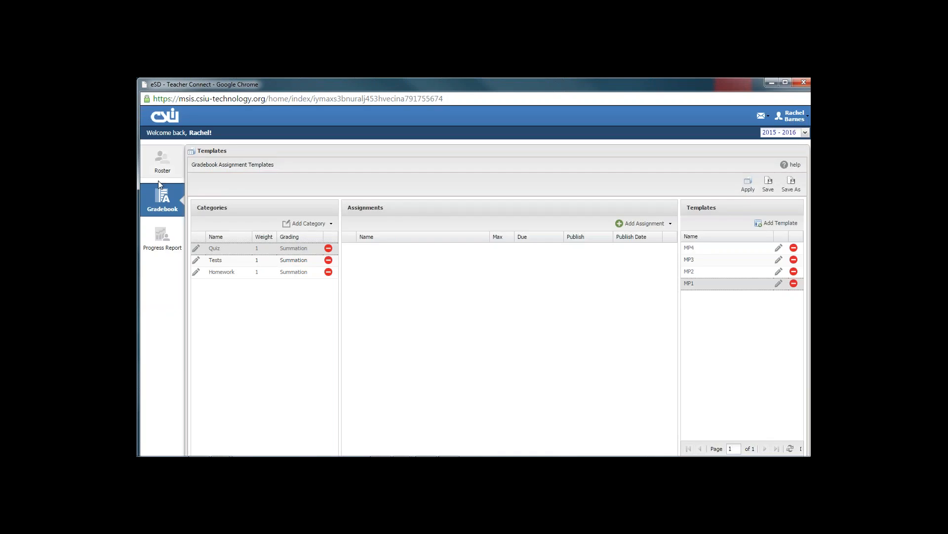
Step: Review the Quiz, Tests and Homework category columns in the Communications I gradebook for Marking Period 1
left_click(165, 202)
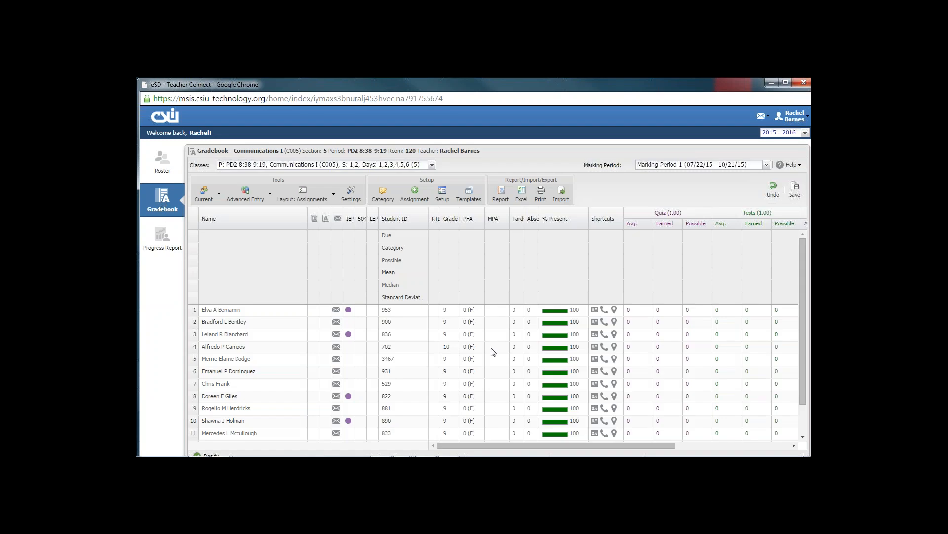
left_click_drag(577, 445, 642, 451)
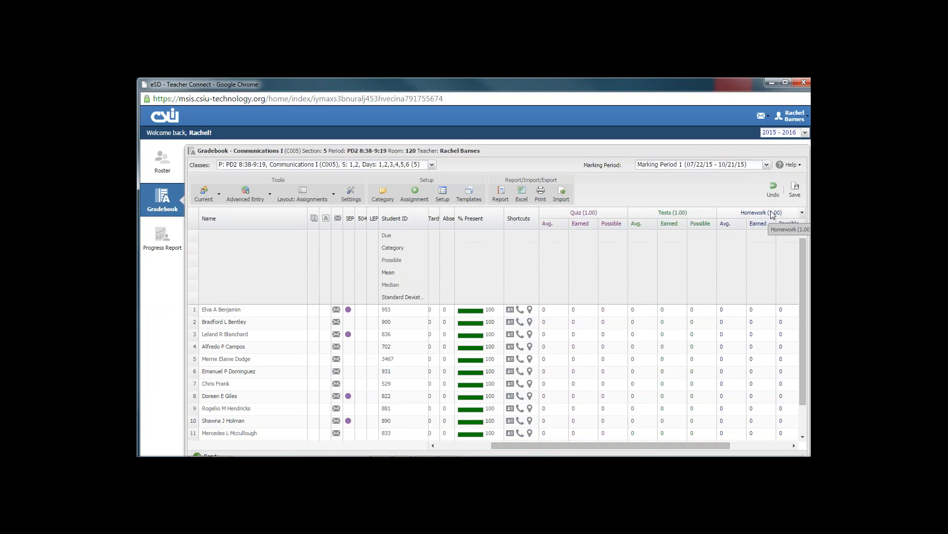
mouse_move(589, 452)
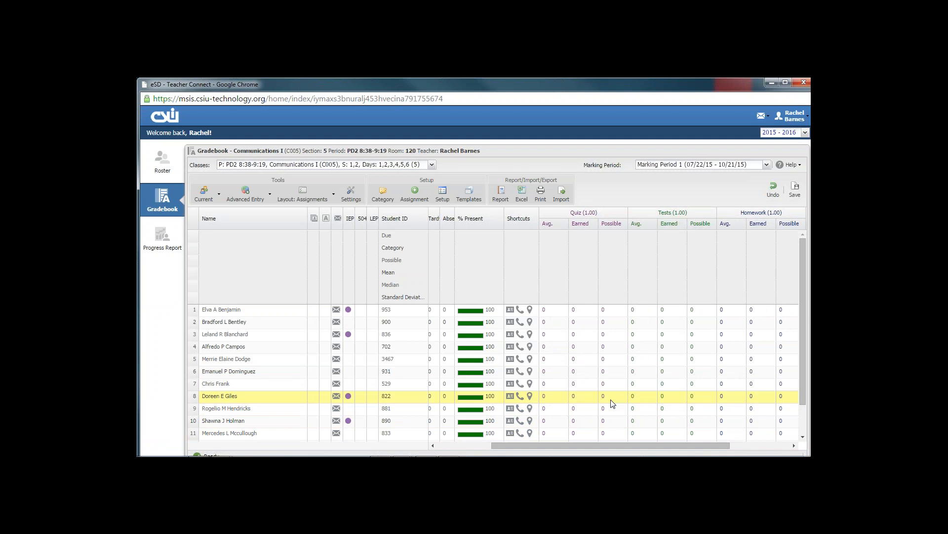
Step: Load the MP1 template and set its Tests category's default maximum points to 150, saving the category
left_click(475, 197)
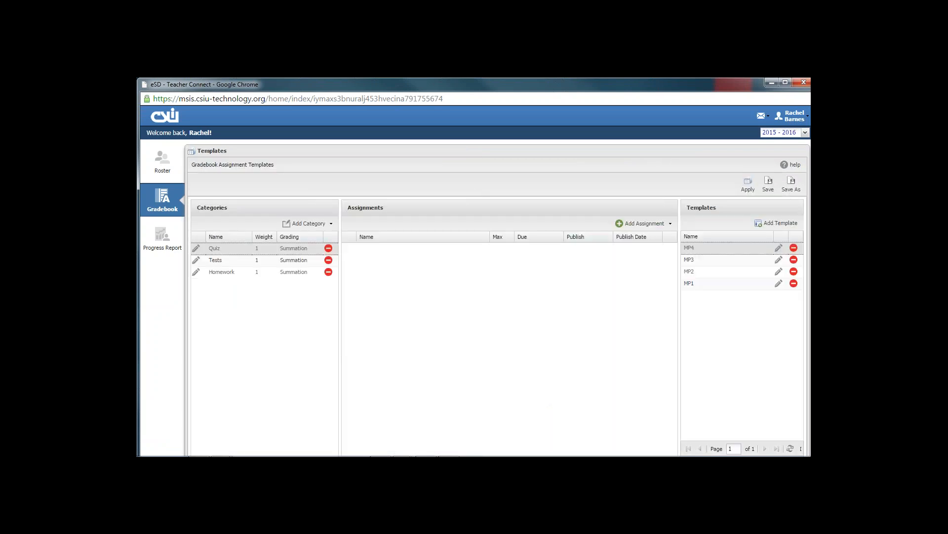
left_click(718, 286)
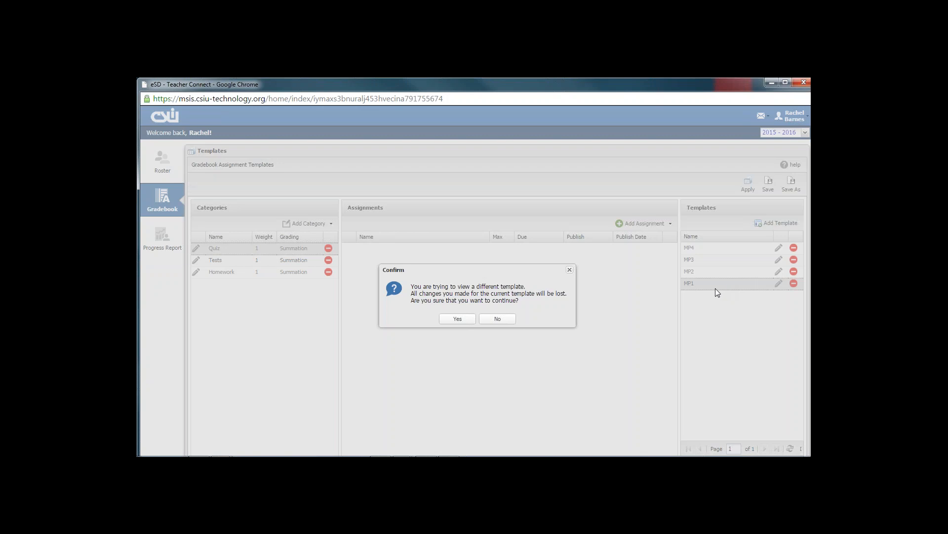
left_click(458, 320)
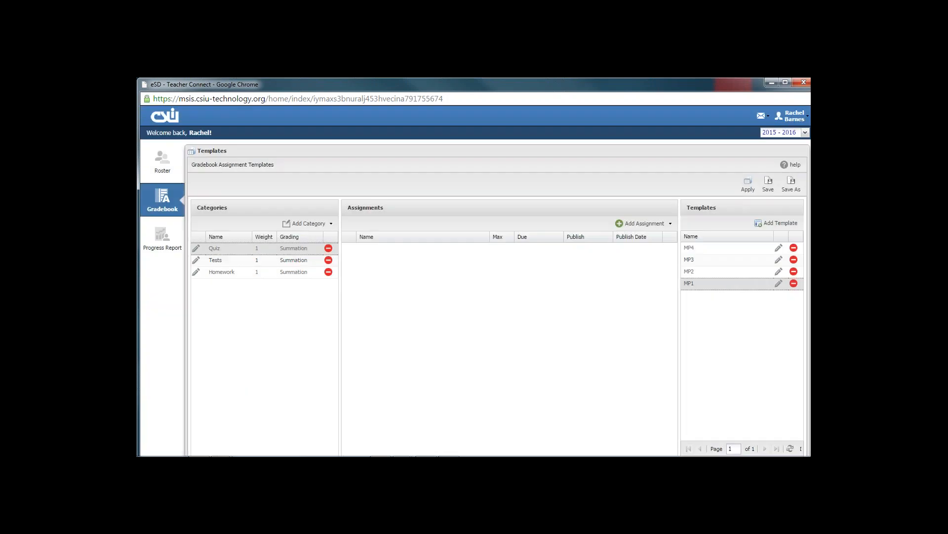
left_click(196, 260)
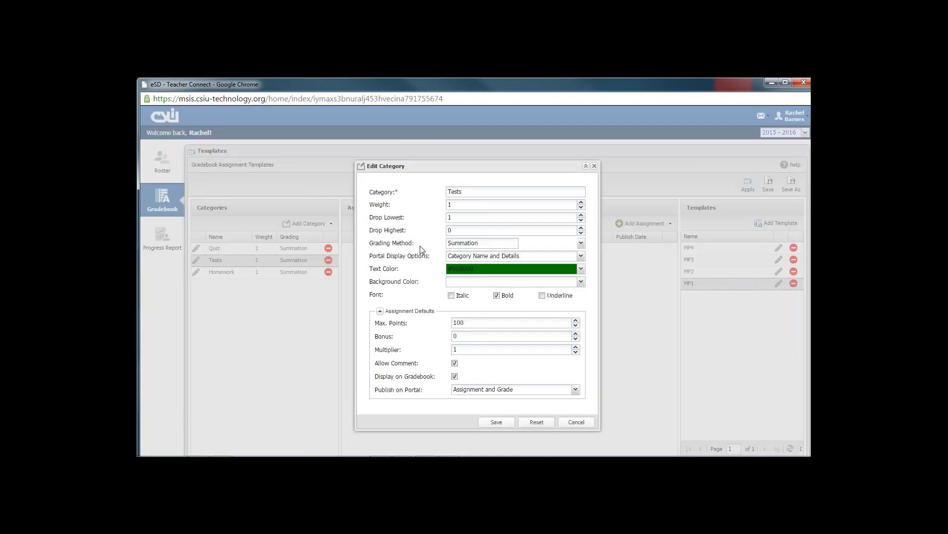
double_click(472, 322)
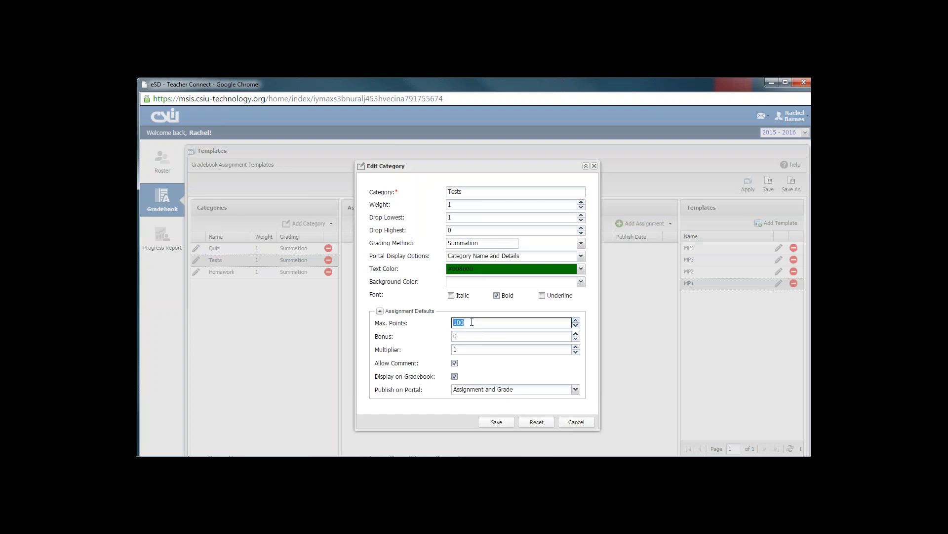
type("150")
left_click(497, 422)
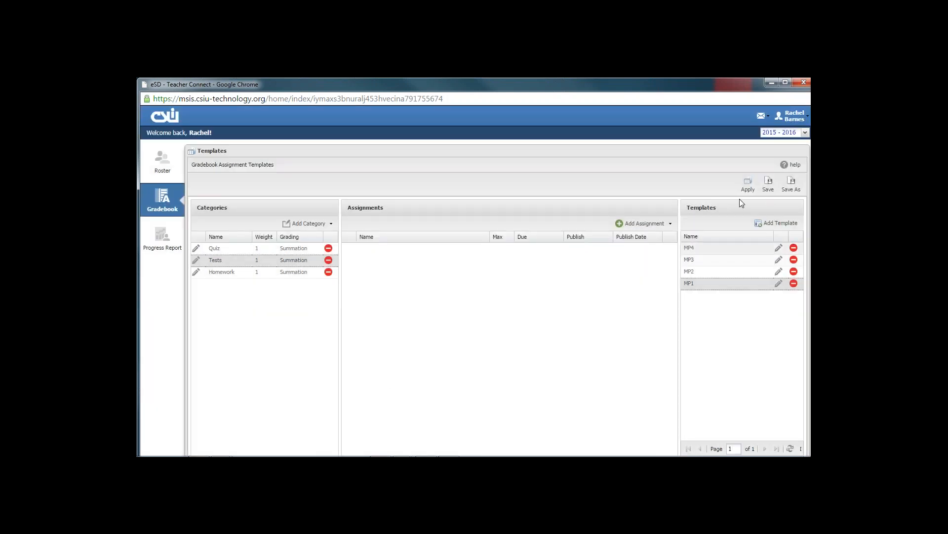
Step: Return to the Communications I gradebook and start a new Homework category assignment with 50 maximum points
left_click(159, 207)
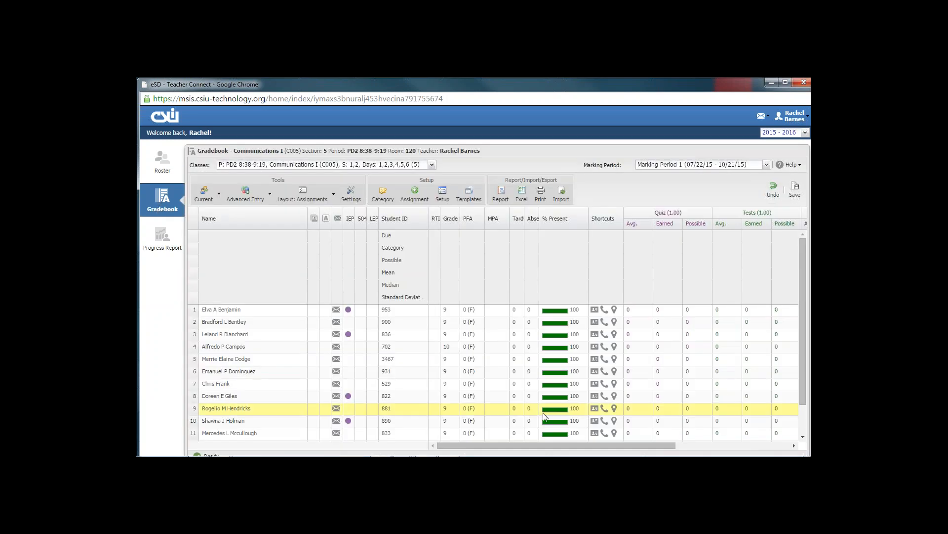
left_click_drag(580, 447, 693, 447)
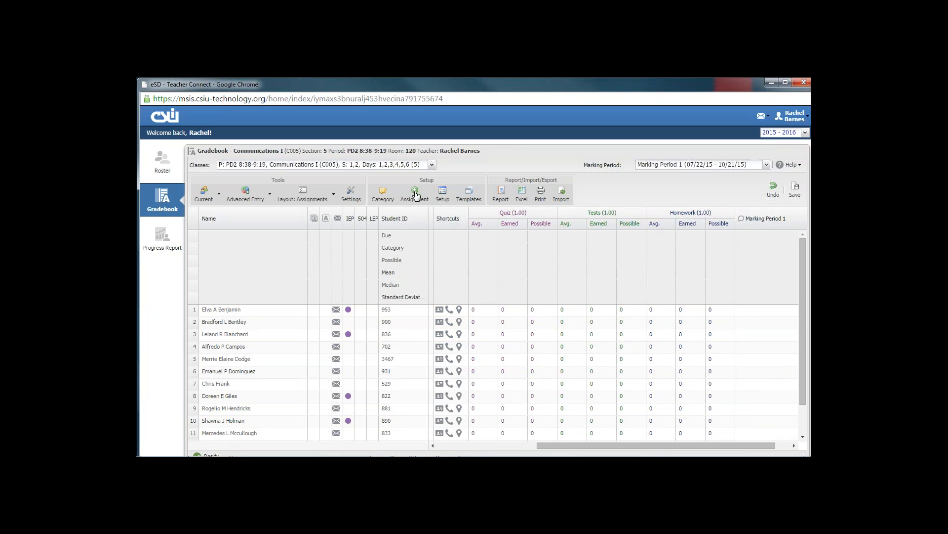
left_click(416, 195)
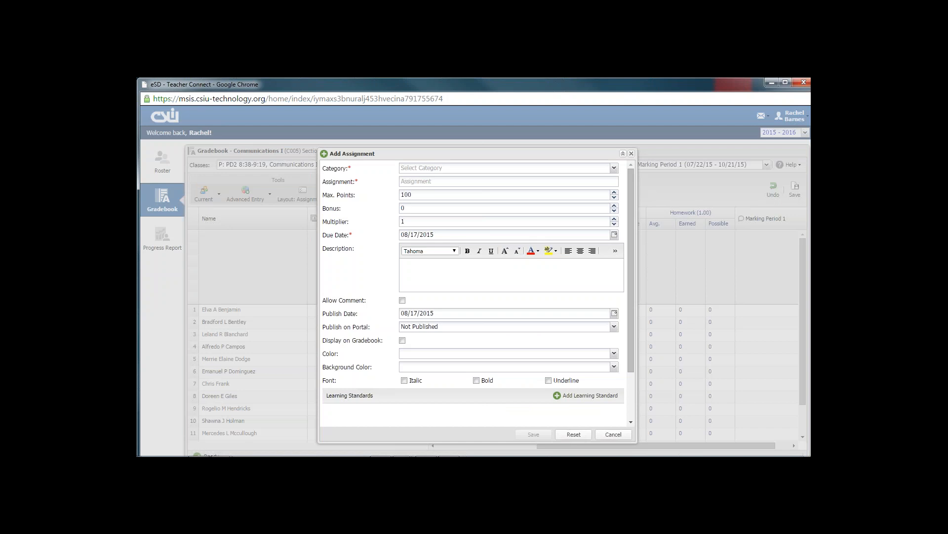
left_click(614, 168)
left_click(457, 201)
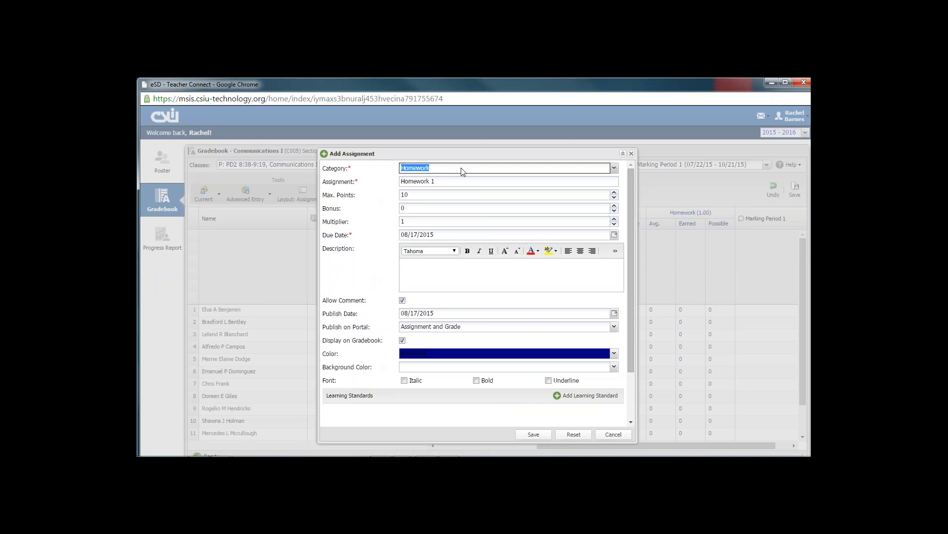
left_click(440, 181)
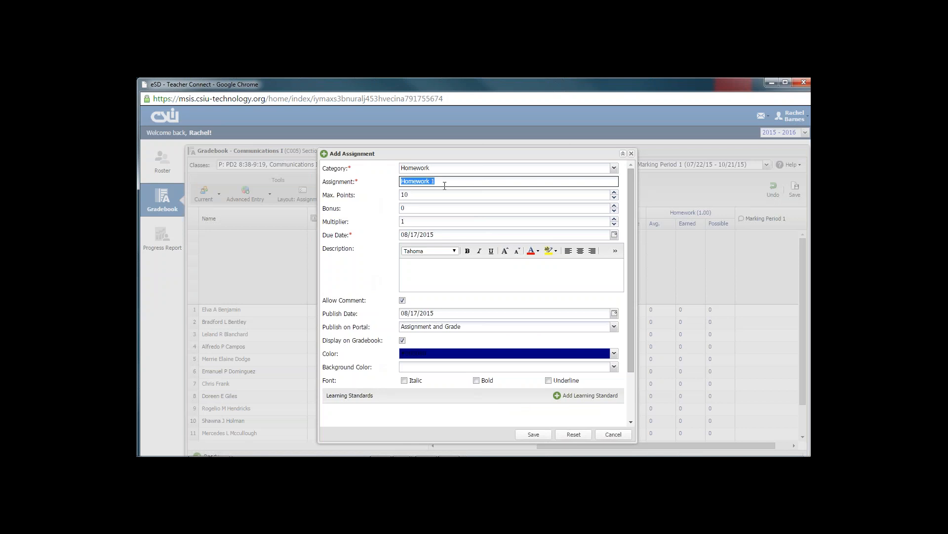
key("Tab")
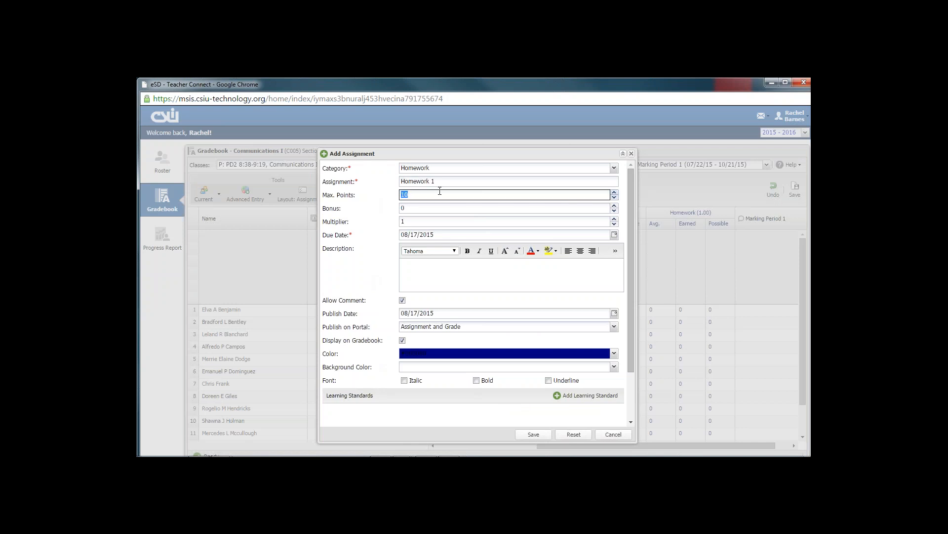
type("50")
Step: Set the Homework 1 assignment's due date to 08/28/2015 and publish date to 08/19/2015, and save the assignment
left_click(614, 234)
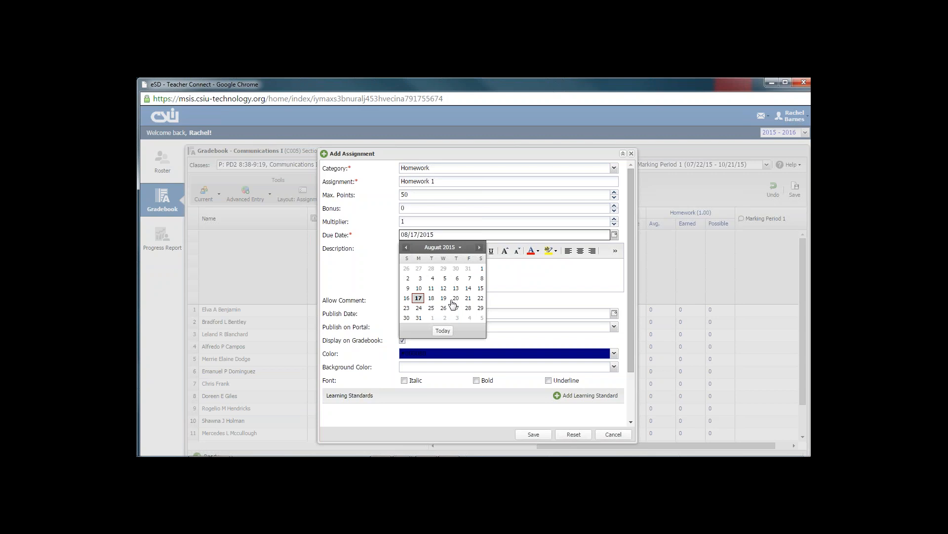
left_click(468, 309)
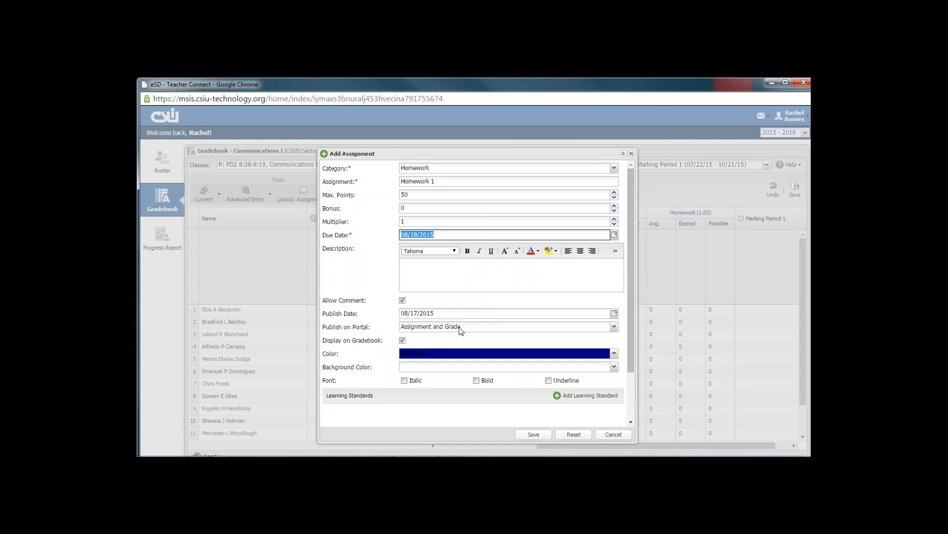
left_click(615, 314)
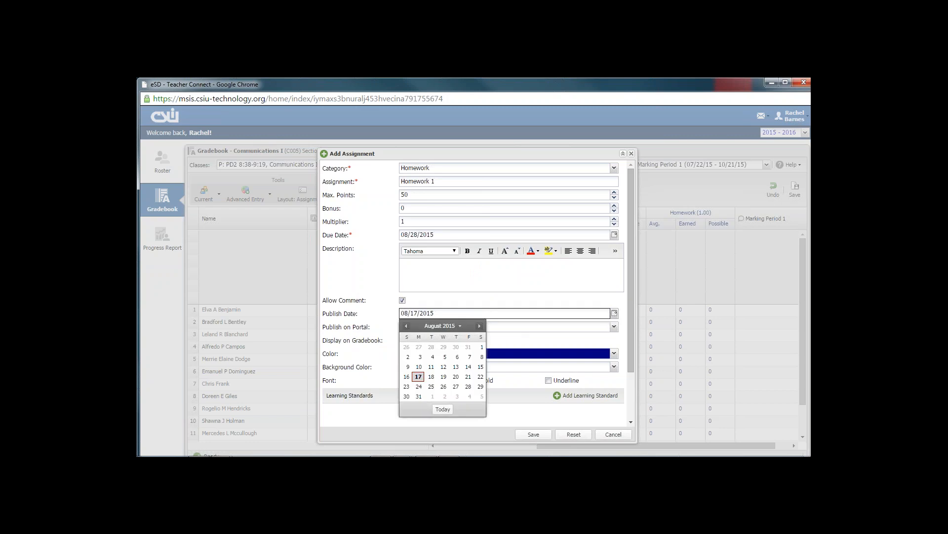
left_click(468, 387)
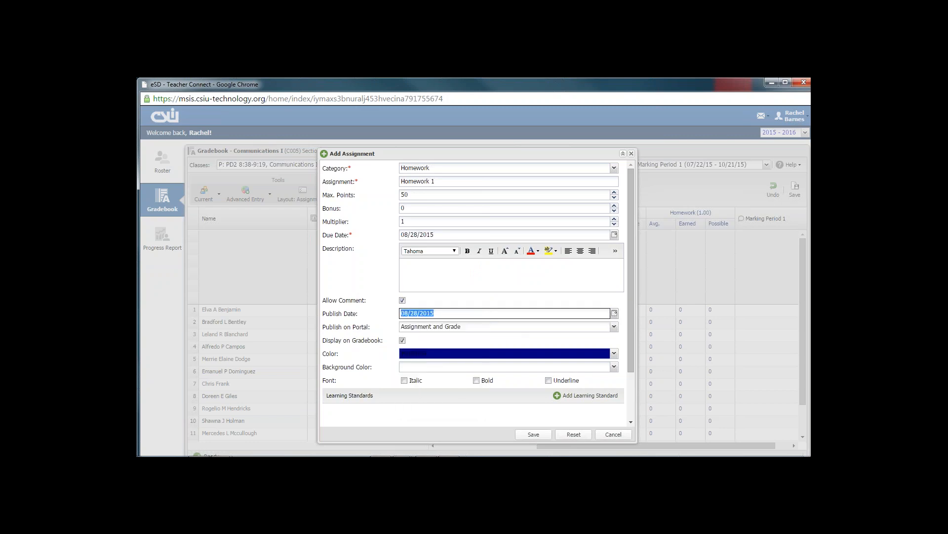
left_click(615, 313)
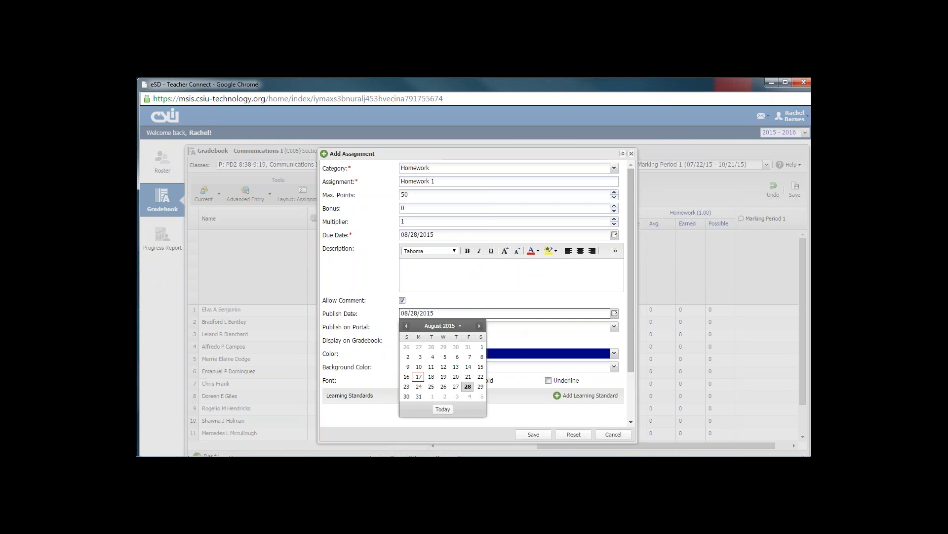
left_click(443, 378)
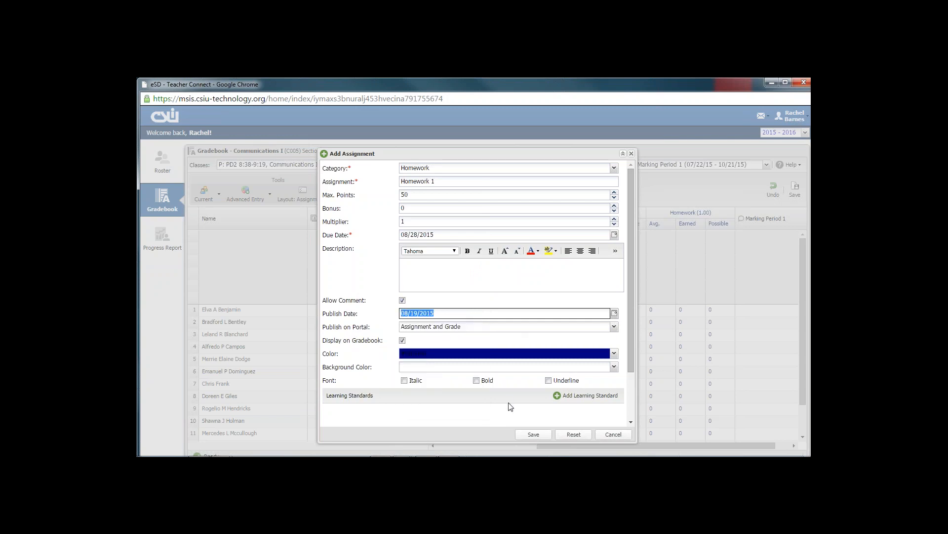
left_click(533, 435)
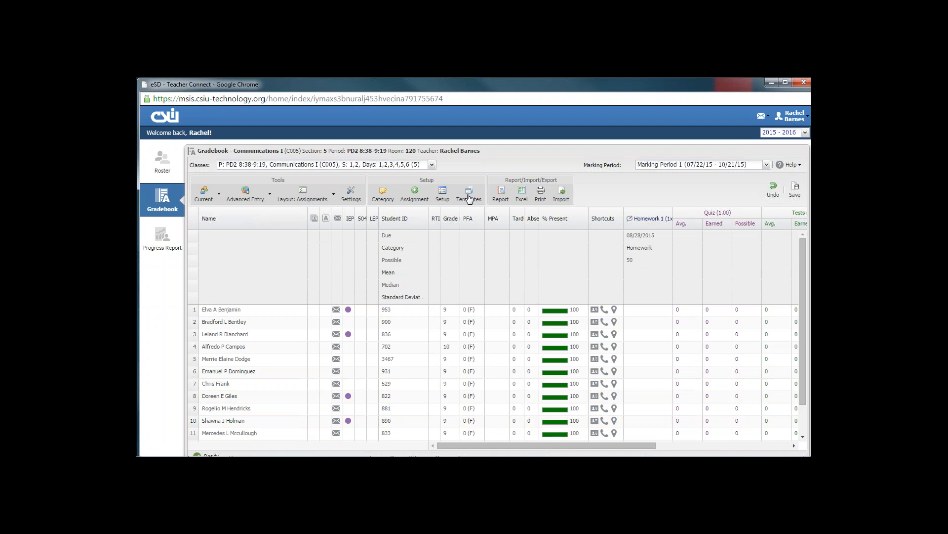
Step: Switch the Communications I gradebook to Marking Period 2 and start a Homework category with weight 10 in its setup
left_click(672, 164)
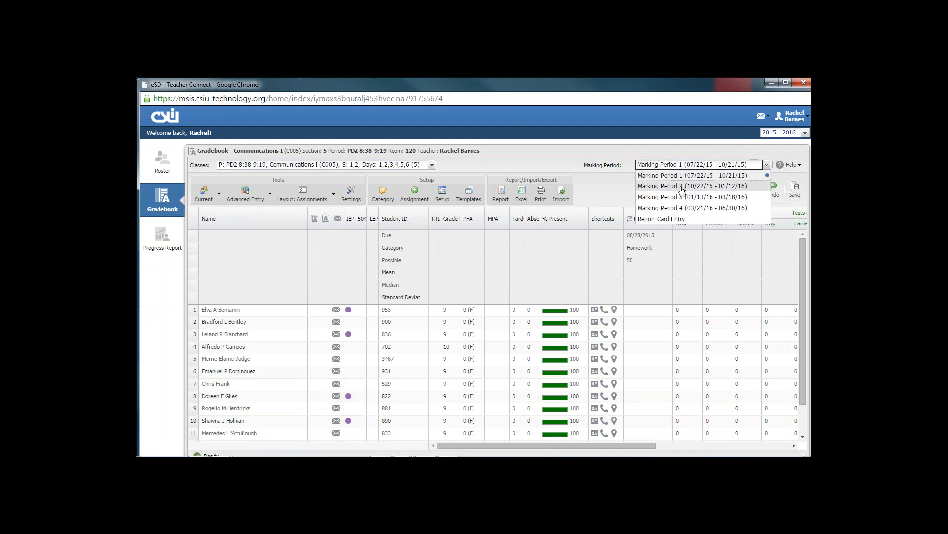
left_click(681, 186)
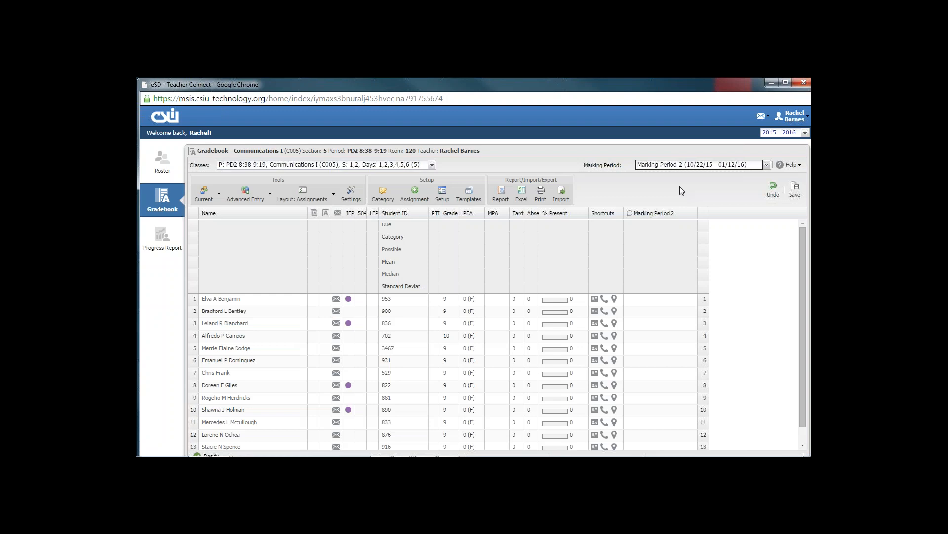
left_click(442, 196)
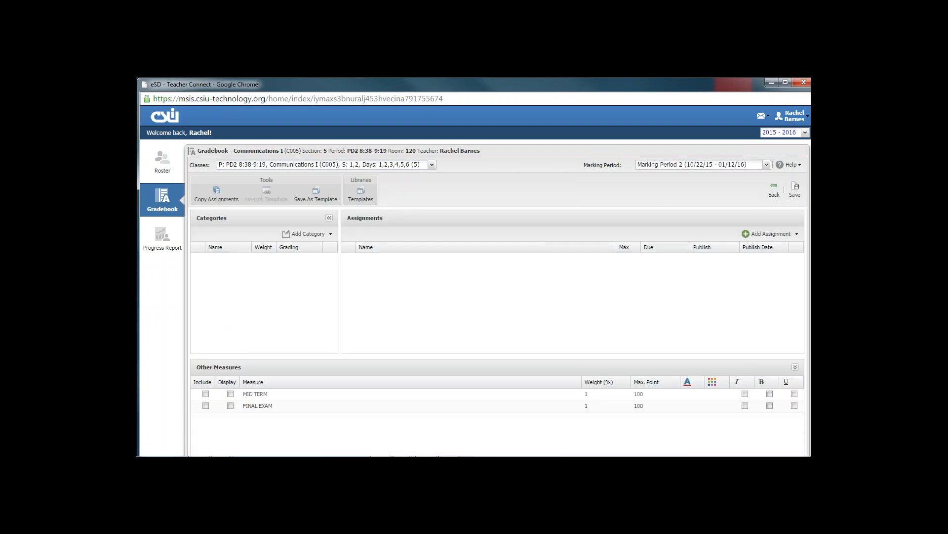
left_click(331, 235)
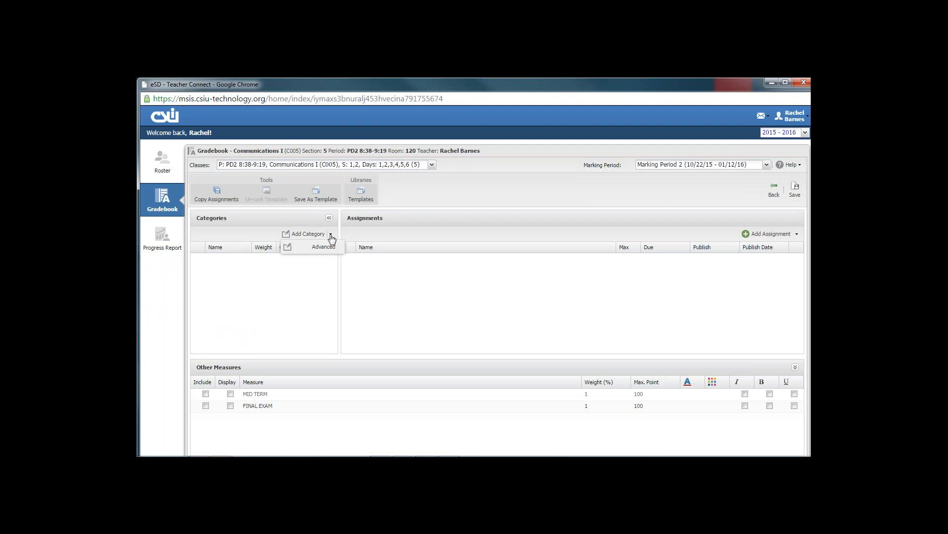
left_click(329, 251)
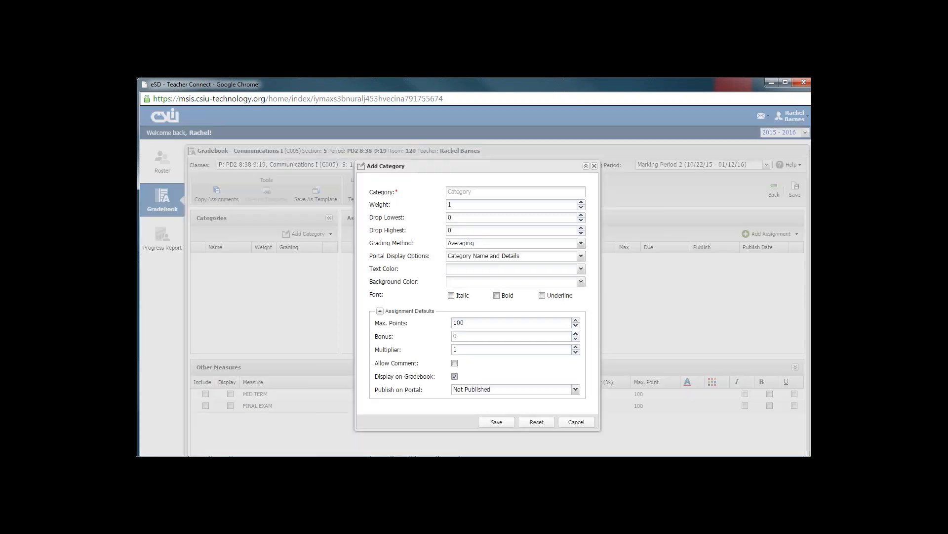
left_click(460, 192)
type("Homework")
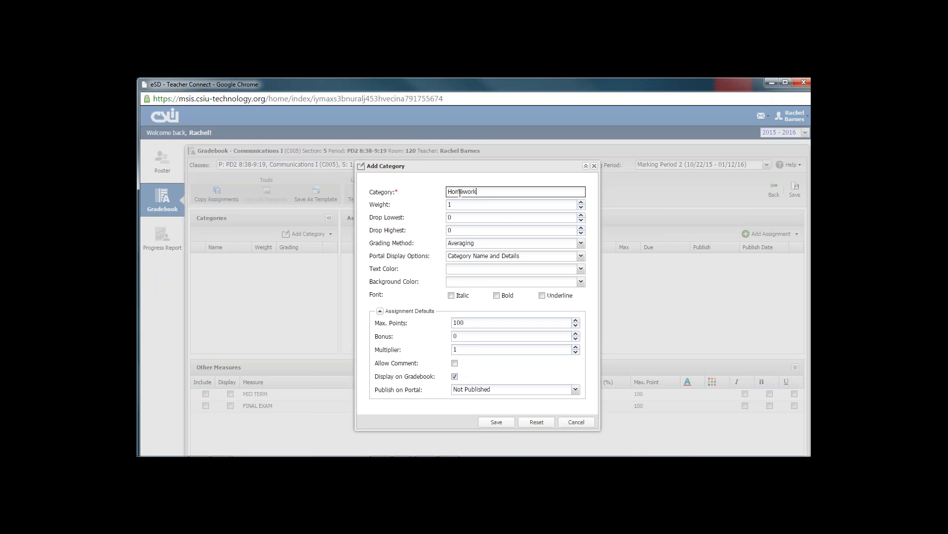
left_click(454, 207)
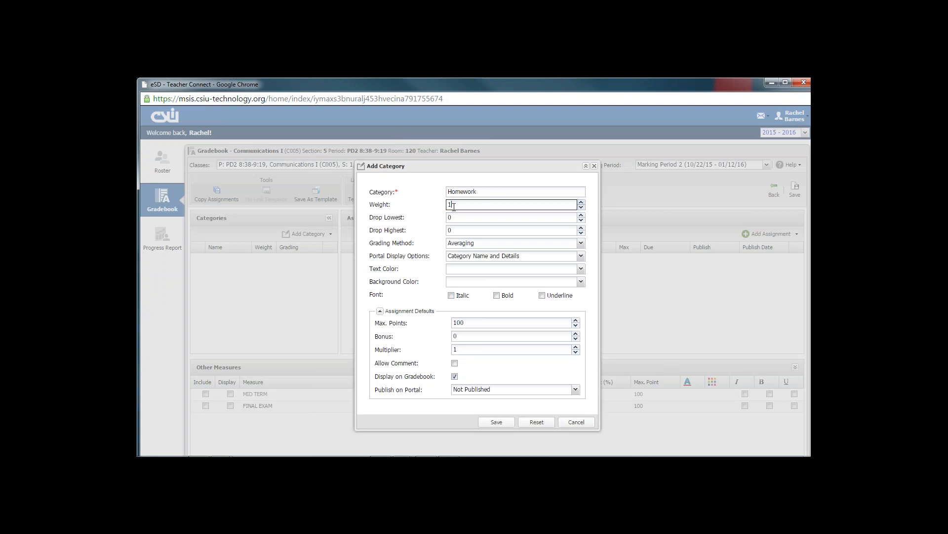
type("0")
Step: Set the Homework category's assignment defaults to 20 maximum points, comments allowed and Assignment and Grade published on the portal, and save the category
left_click(453, 322)
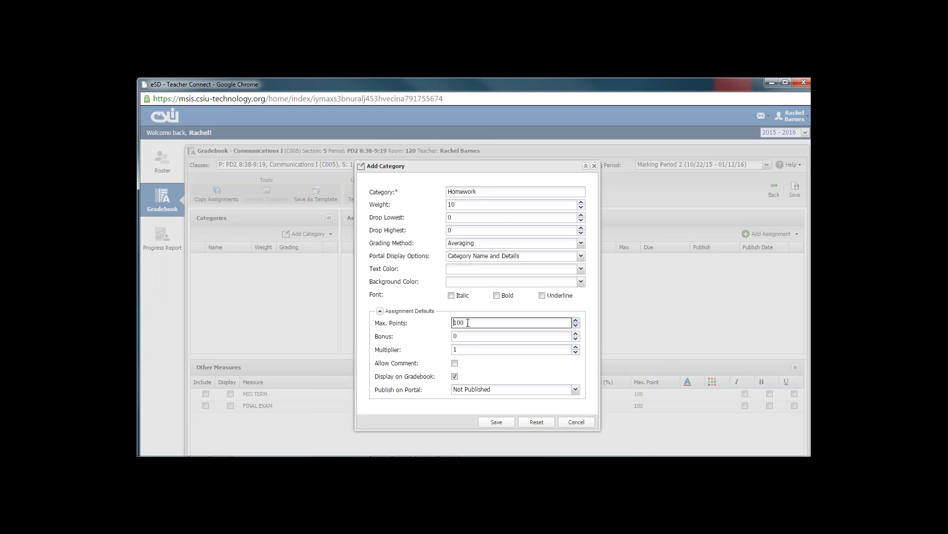
left_click_drag(466, 323, 444, 324)
type("20")
left_click(455, 363)
left_click(463, 390)
left_click(463, 392)
left_click(470, 421)
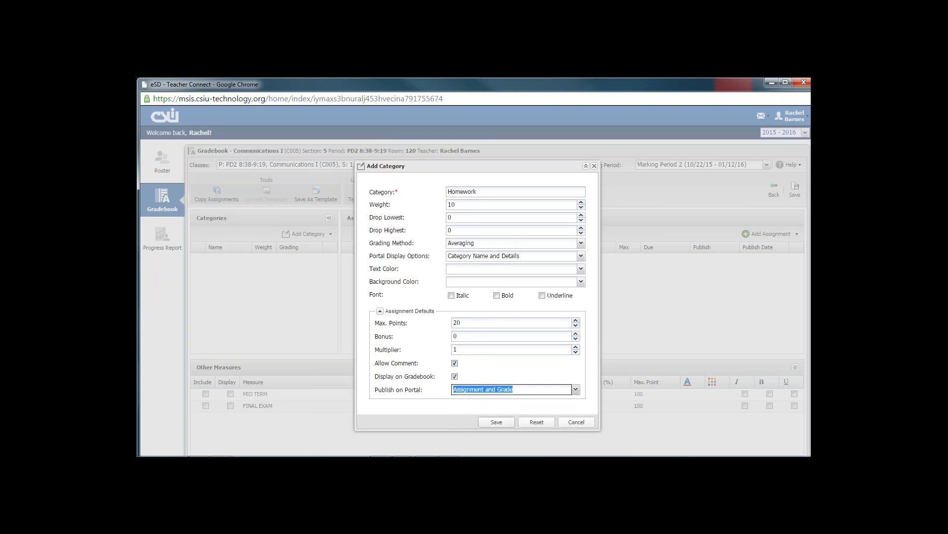
left_click(496, 422)
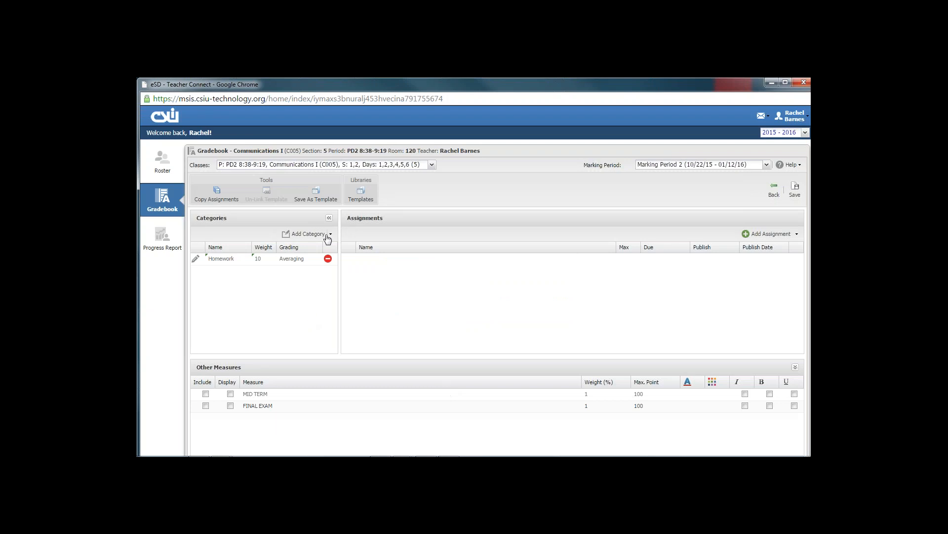
Step: Add a Test category with weight 50, 150 default maximum points, comments allowed and Assignment and Grade published on the portal
left_click(308, 234)
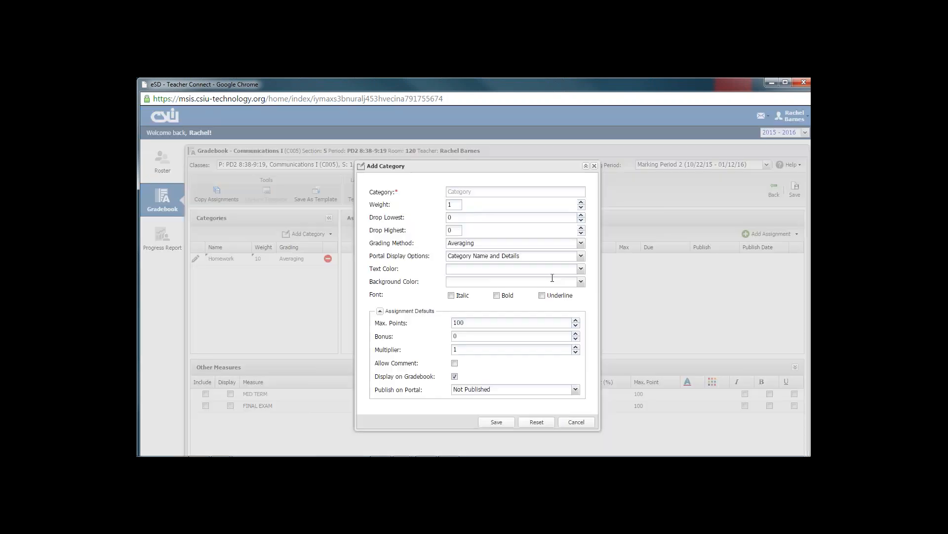
left_click(475, 190)
type("Test")
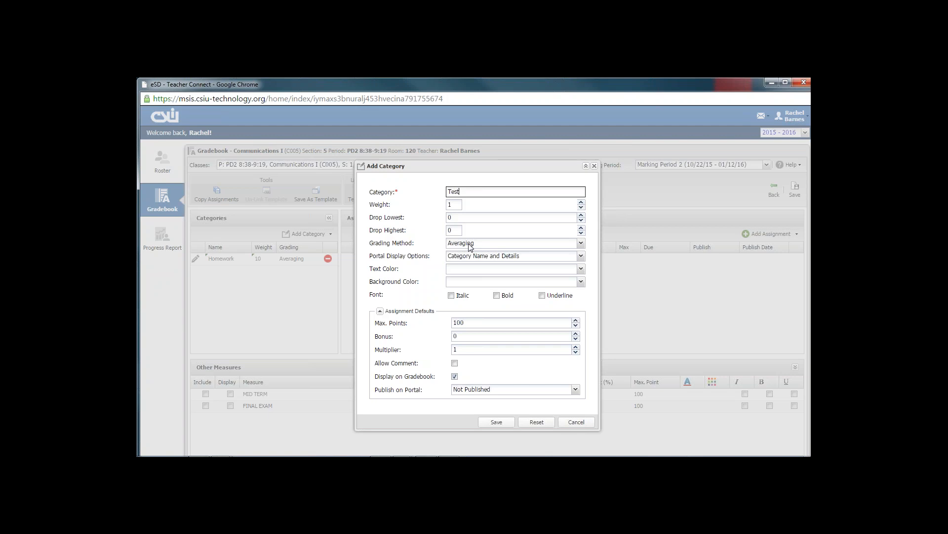
left_click(455, 204)
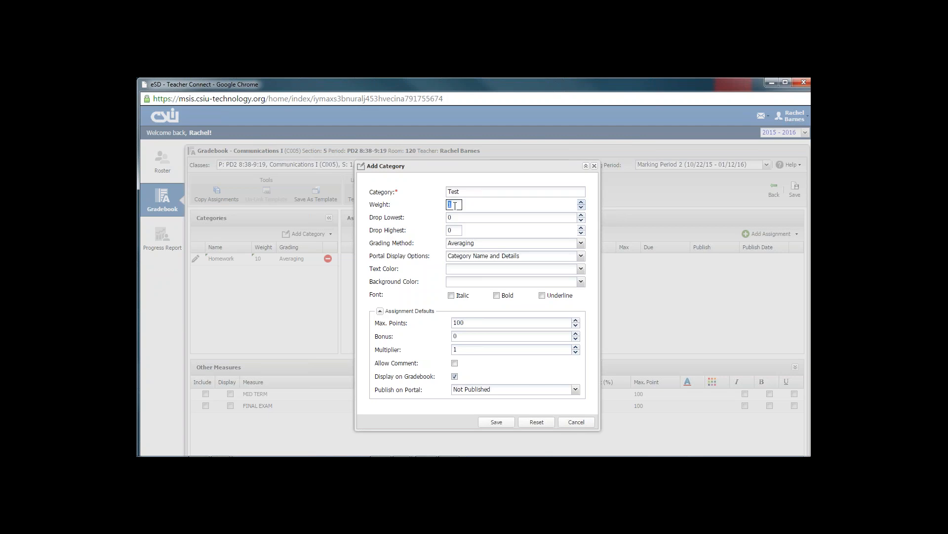
type("50")
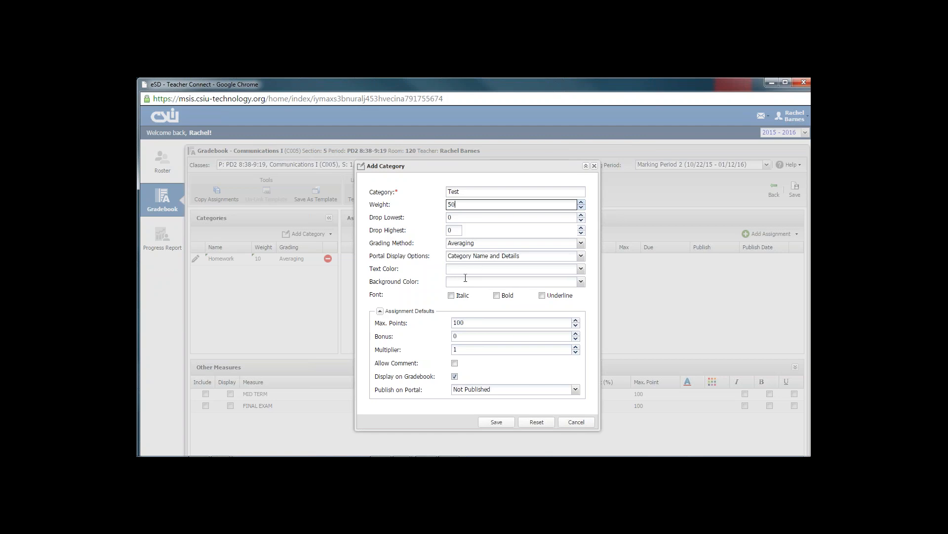
left_click(466, 323)
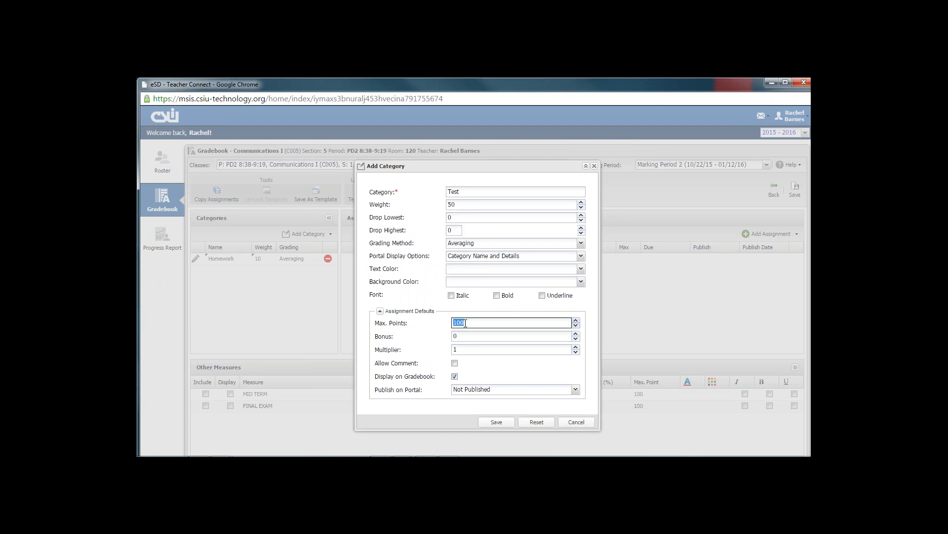
type("150")
left_click(455, 363)
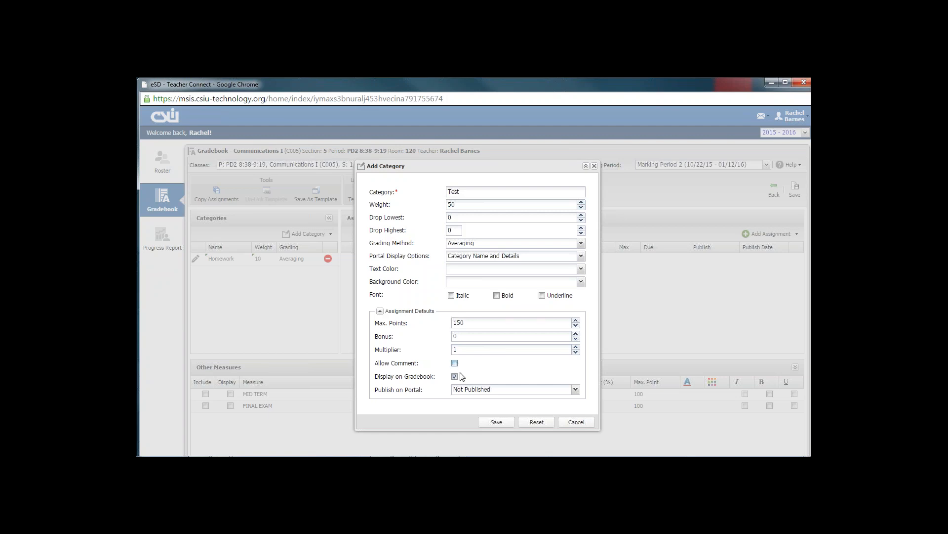
left_click(471, 389)
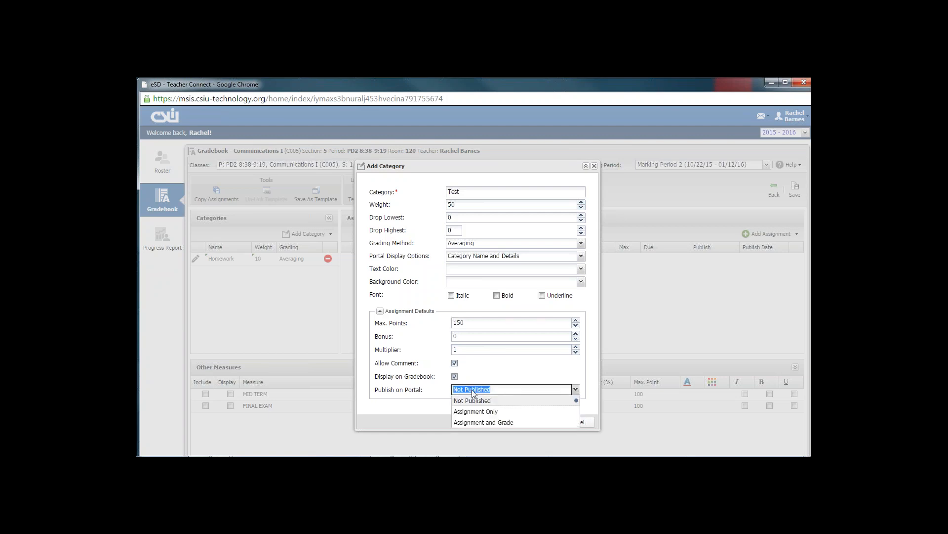
left_click(483, 422)
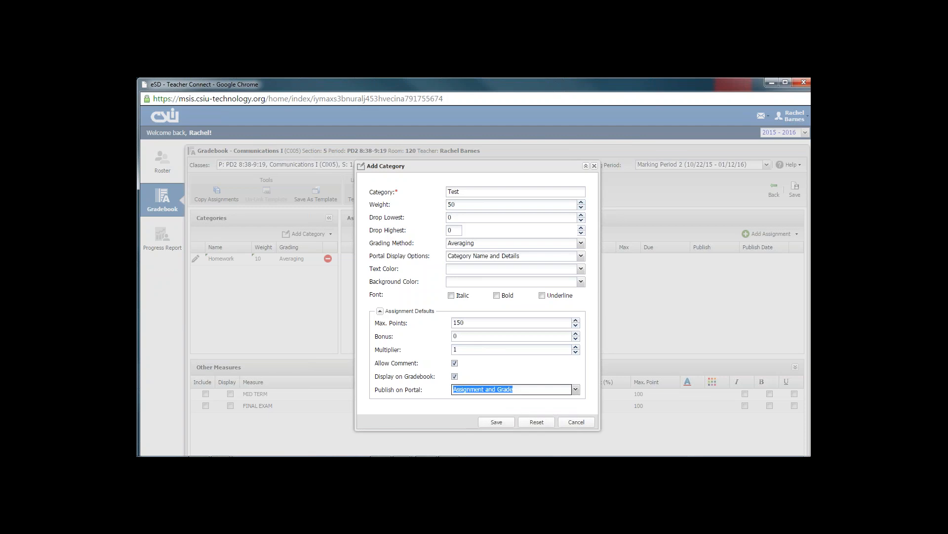
left_click(498, 423)
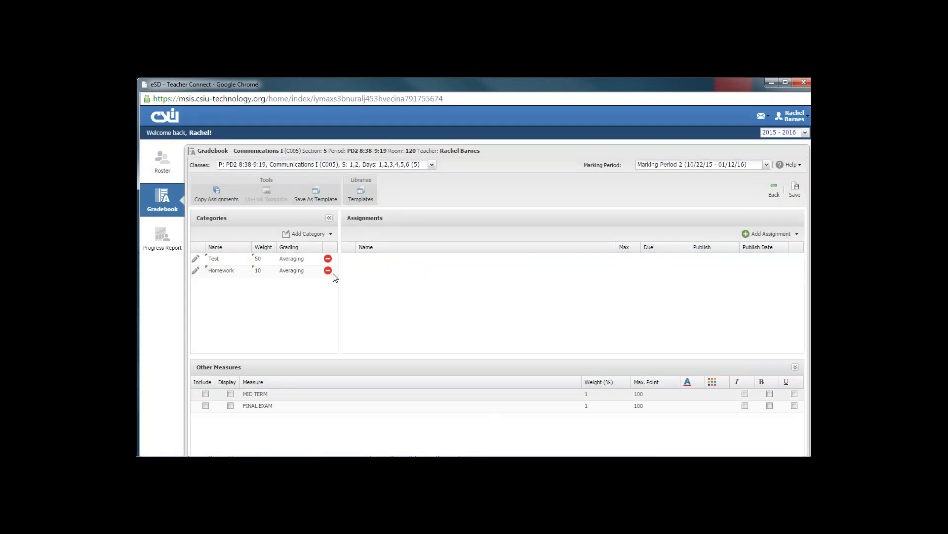
Step: Add a quiz category with weight 40, comments allowed and Assignment and Grade published on the portal
left_click(331, 234)
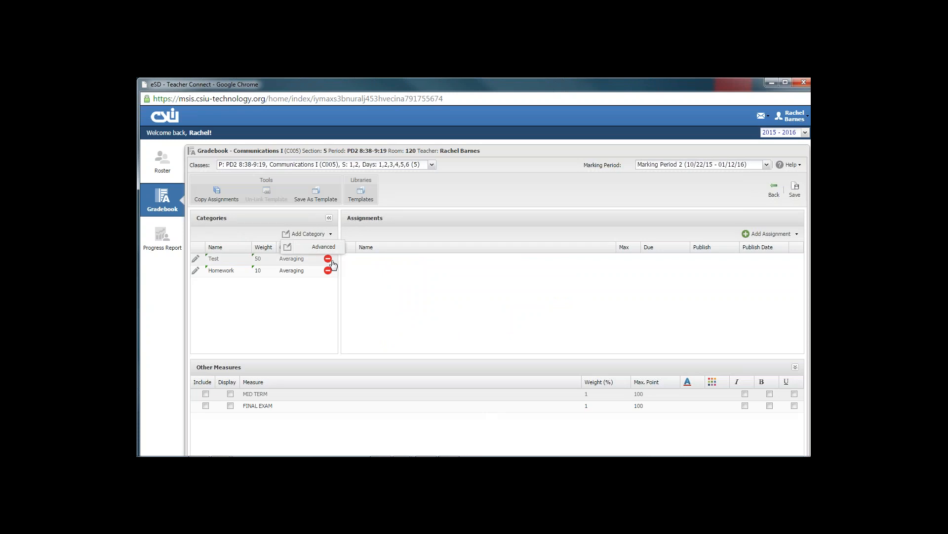
left_click(323, 247)
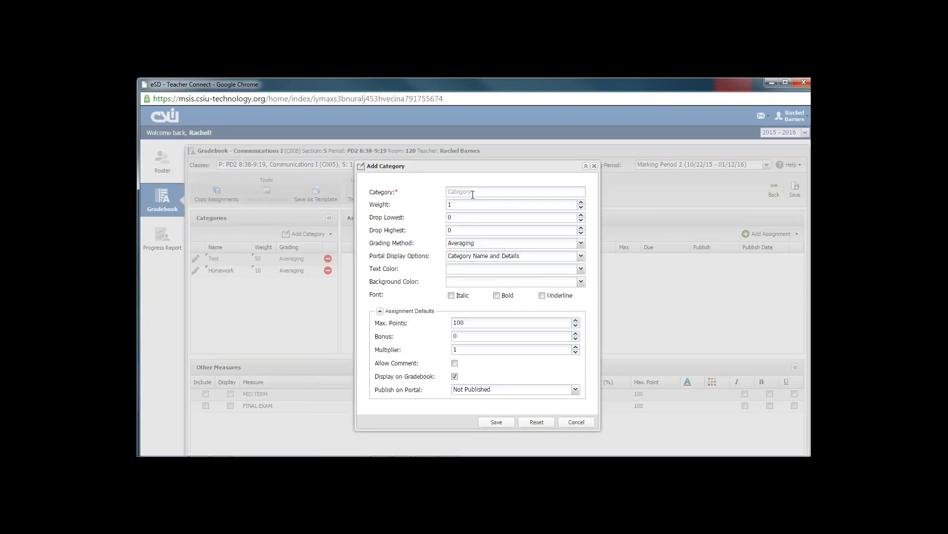
left_click(473, 194)
type("quiz")
left_click(460, 204)
type("40")
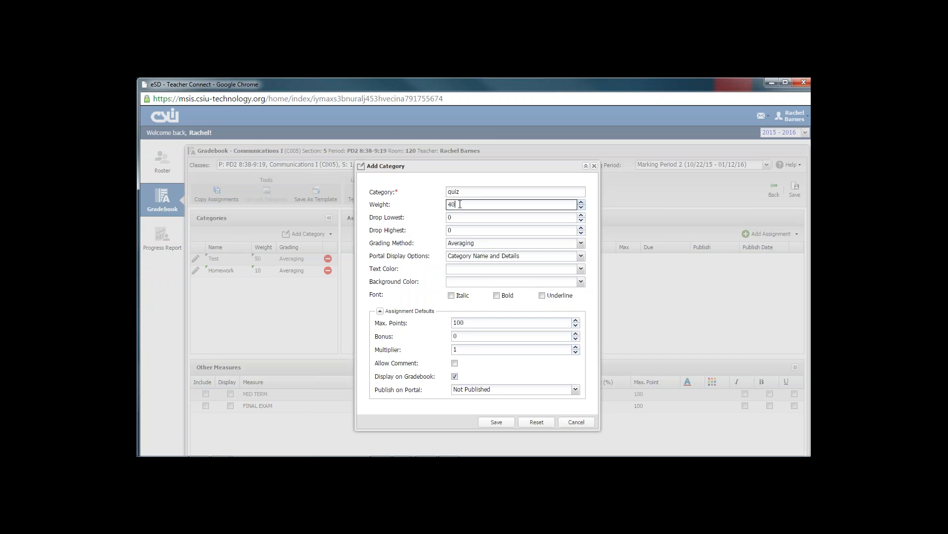
left_click(455, 363)
left_click(472, 390)
left_click(478, 422)
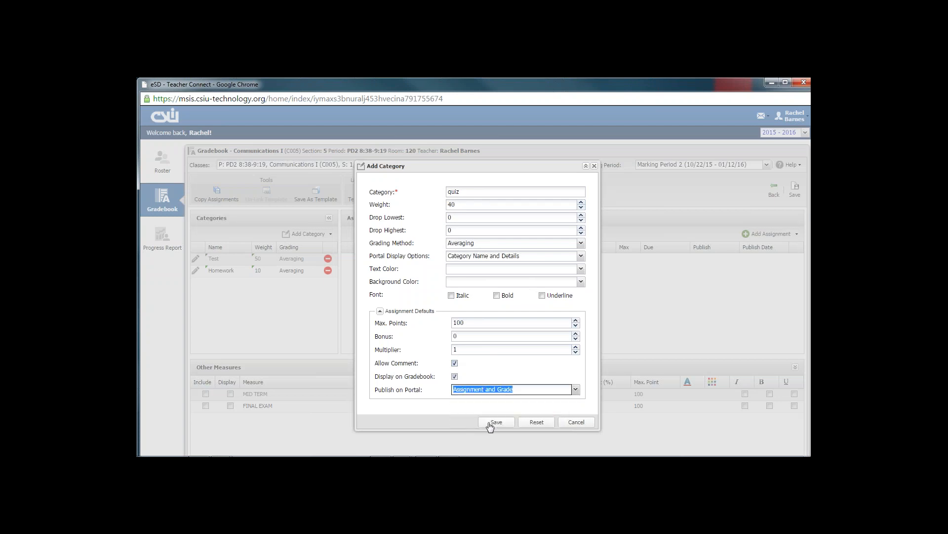
left_click(496, 423)
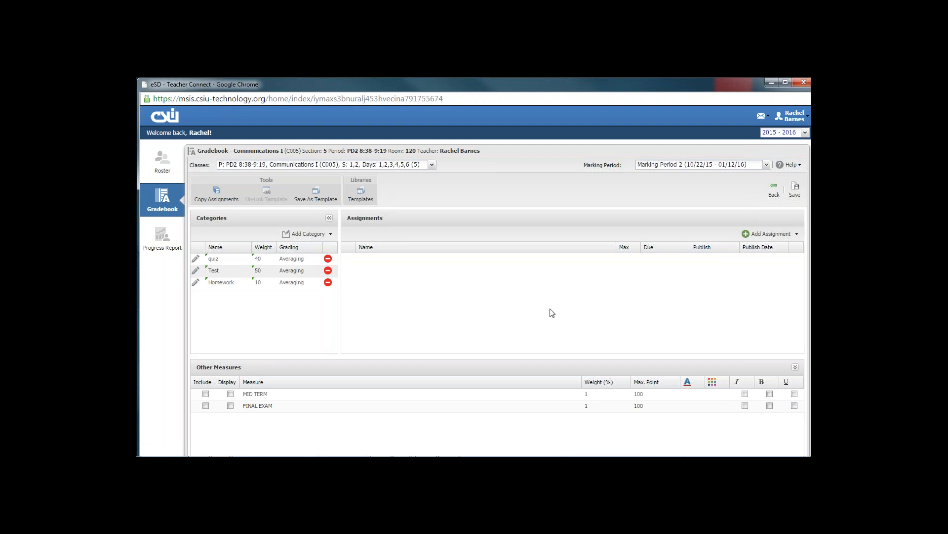
Step: Save the Marking Period 2 setup and return to the gradebook to review the quiz, Test and Homework columns
left_click(795, 192)
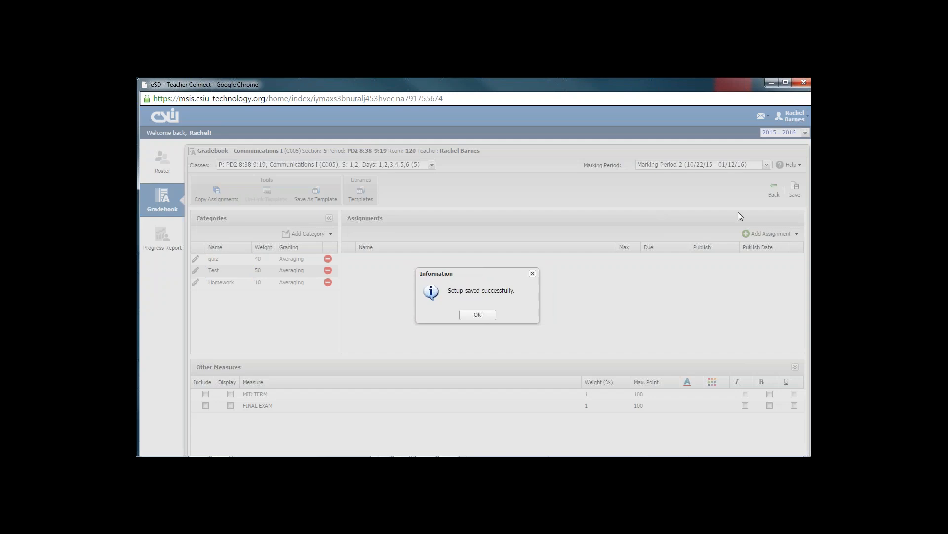
left_click(494, 311)
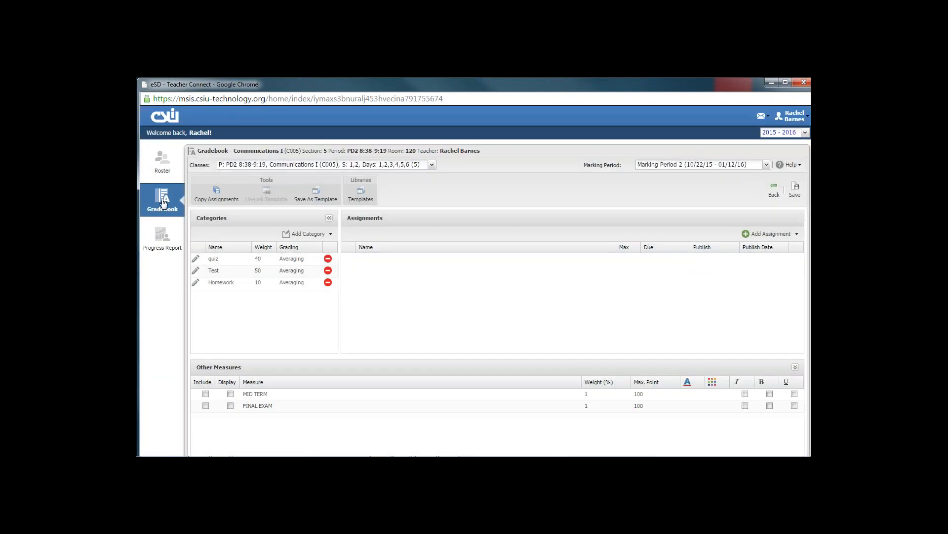
left_click(774, 190)
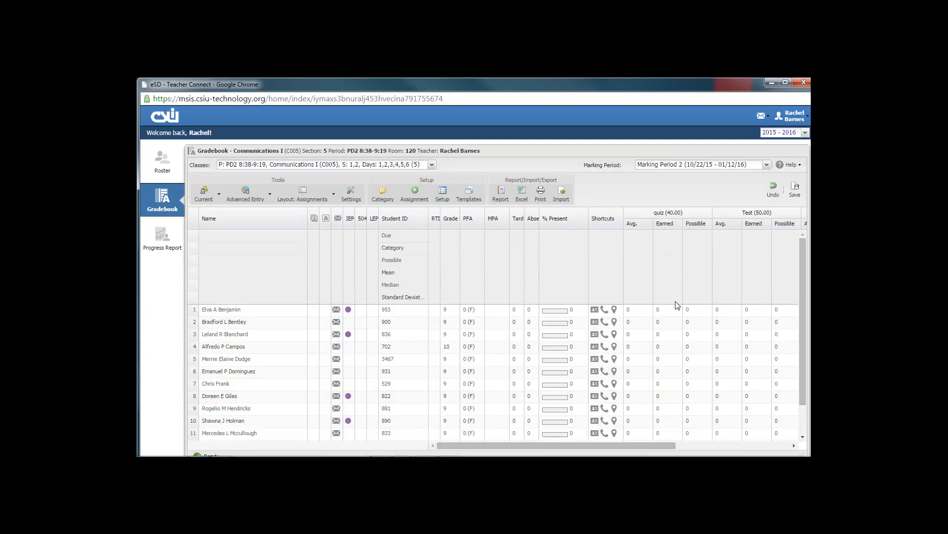
mouse_move(604, 444)
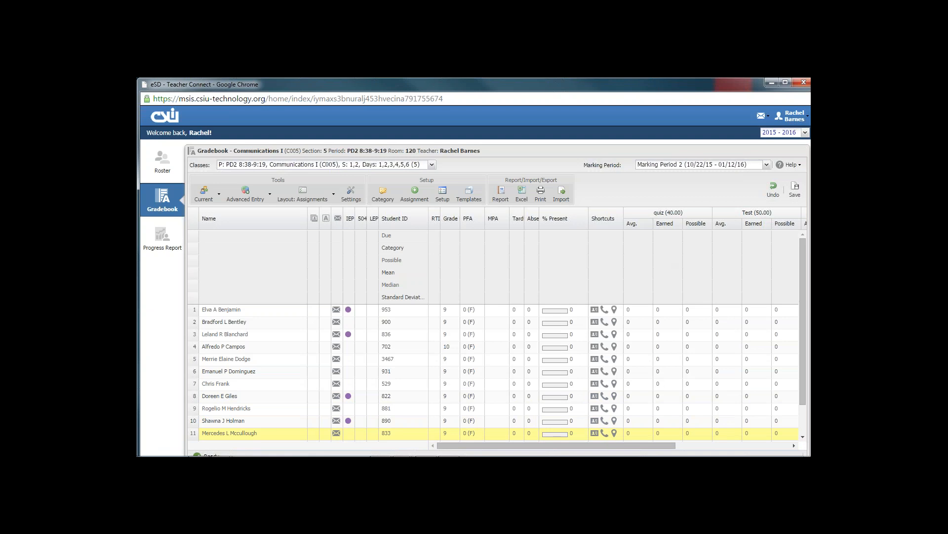
left_click_drag(627, 442, 708, 442)
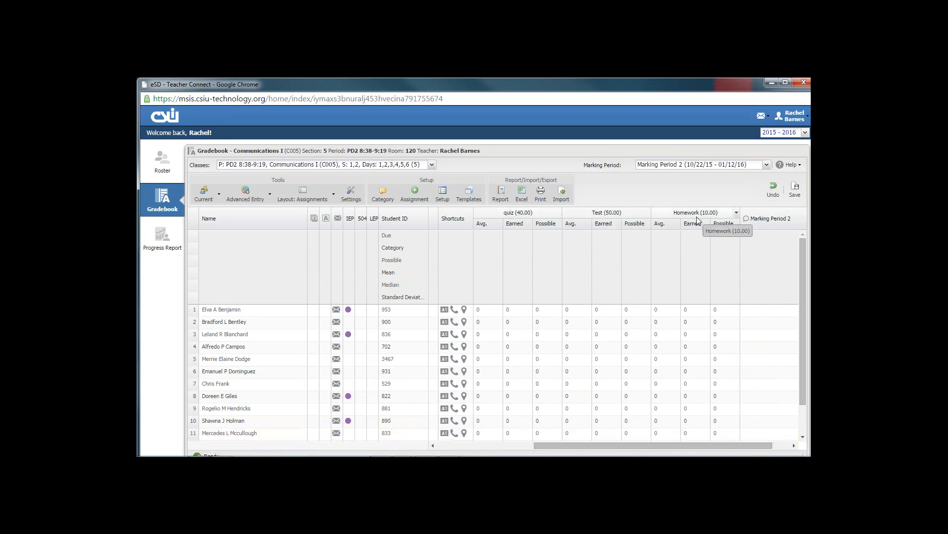
left_click_drag(650, 443, 607, 444)
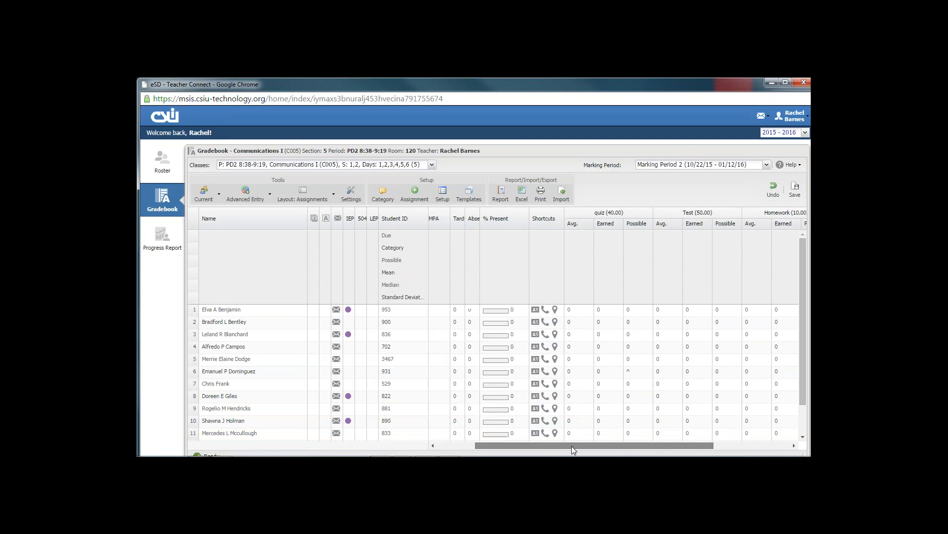
Step: Check the period 3 Reading/Writing Workshop gradebook for Marking Period 2, and return to the Communications I class
left_click(433, 166)
left_click(412, 198)
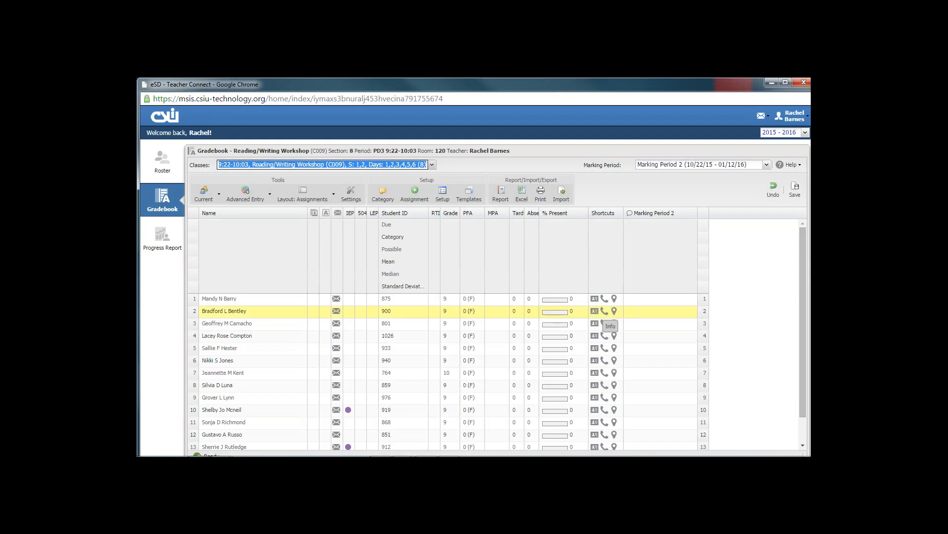
left_click(432, 165)
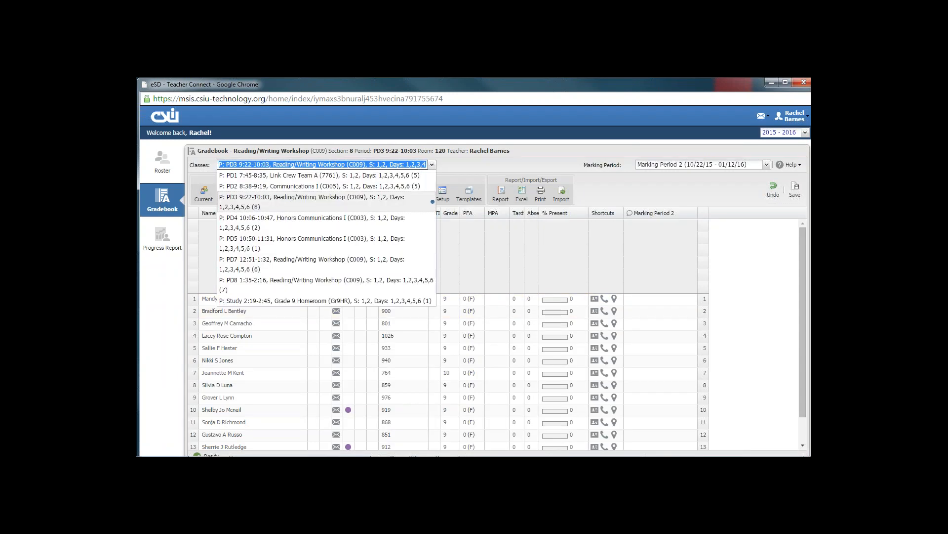
left_click(408, 185)
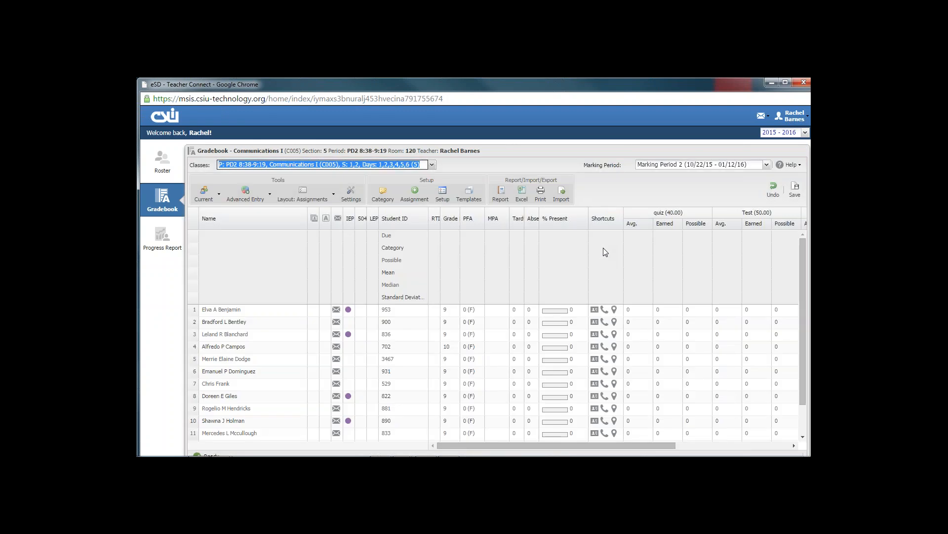
Step: Copy the quiz, Test and Homework categories from Communications I to the period 3 Reading/Writing Workshop class for Marking Period 2
left_click(442, 194)
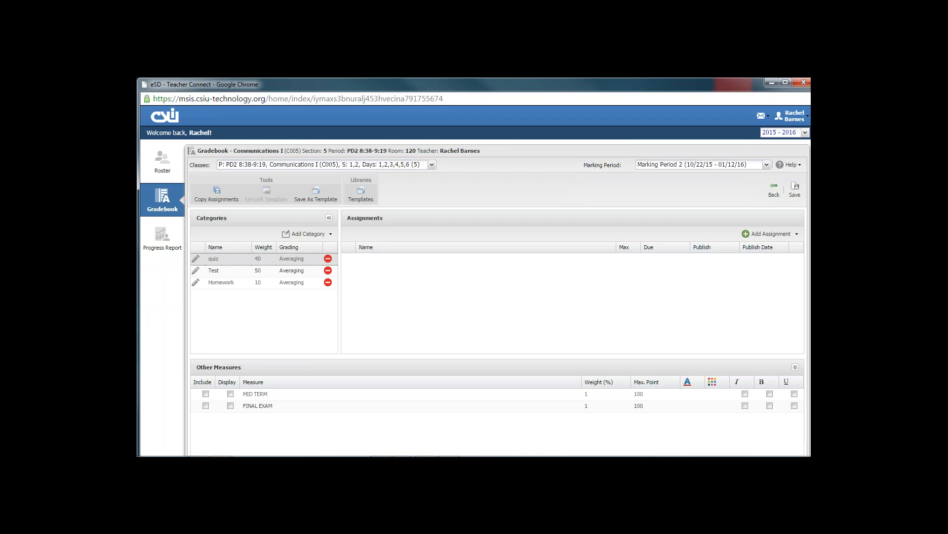
left_click(218, 197)
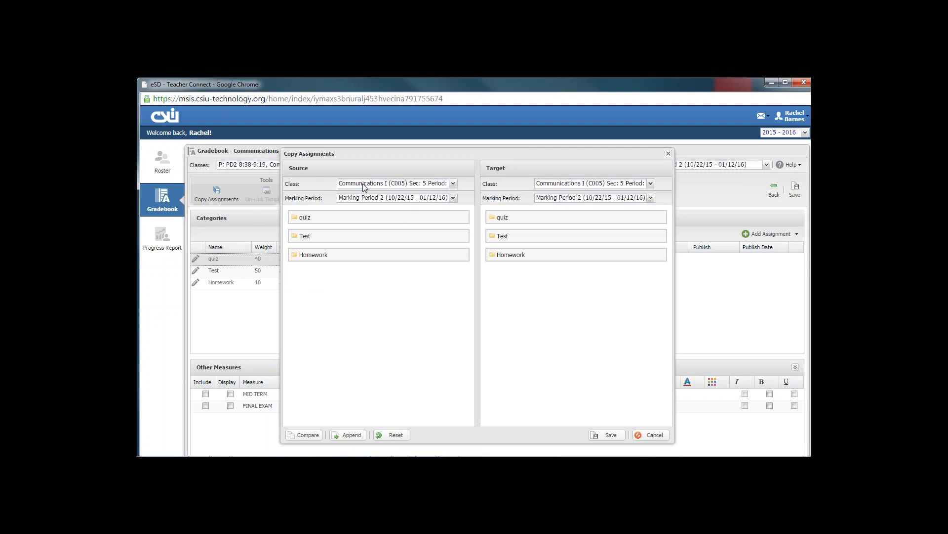
left_click(581, 184)
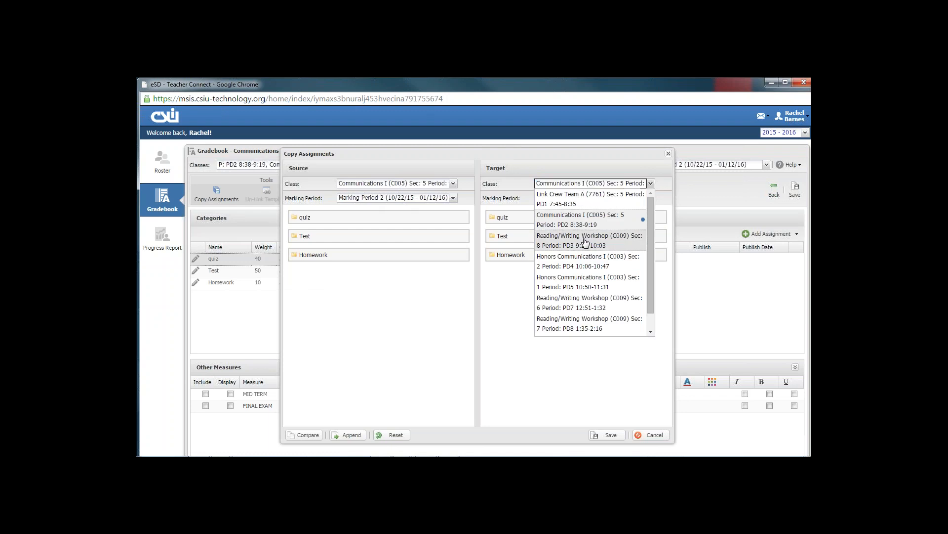
left_click(568, 240)
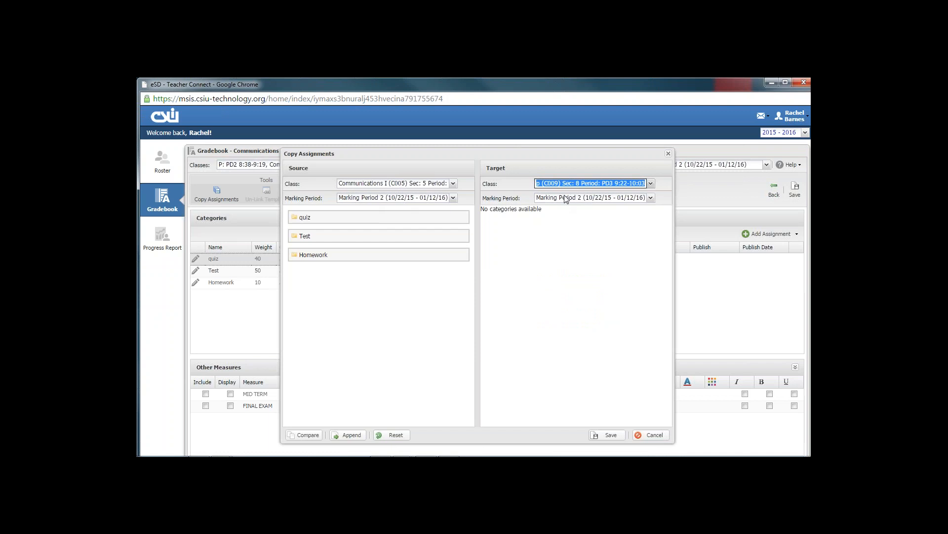
left_click(302, 435)
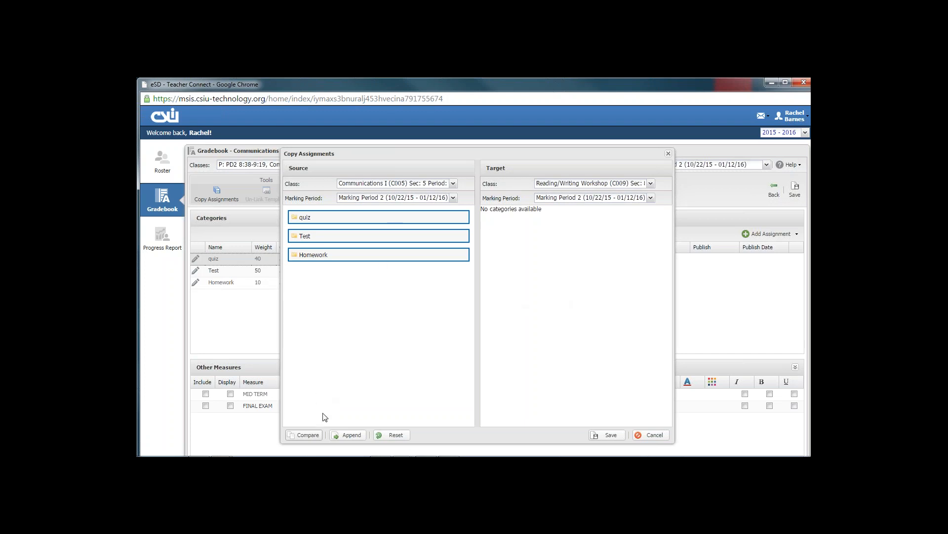
left_click(350, 437)
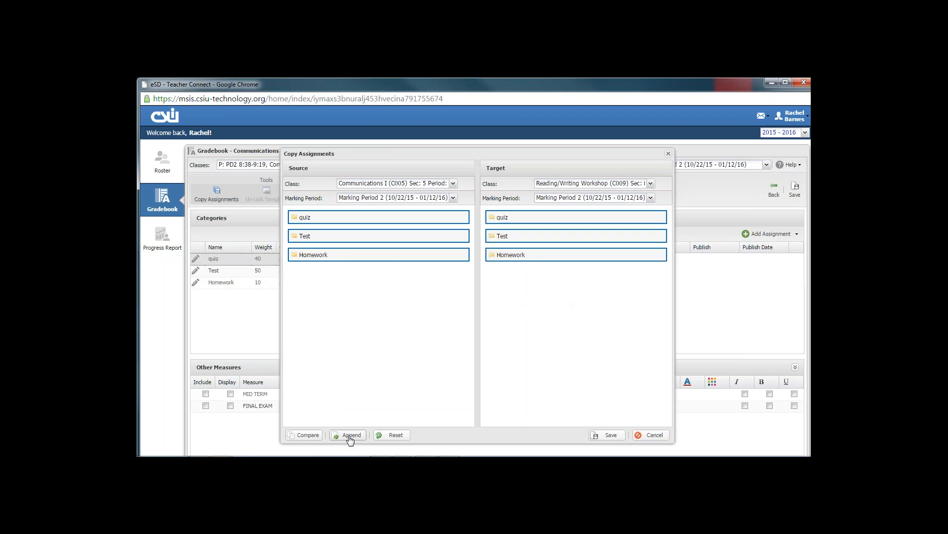
left_click(611, 435)
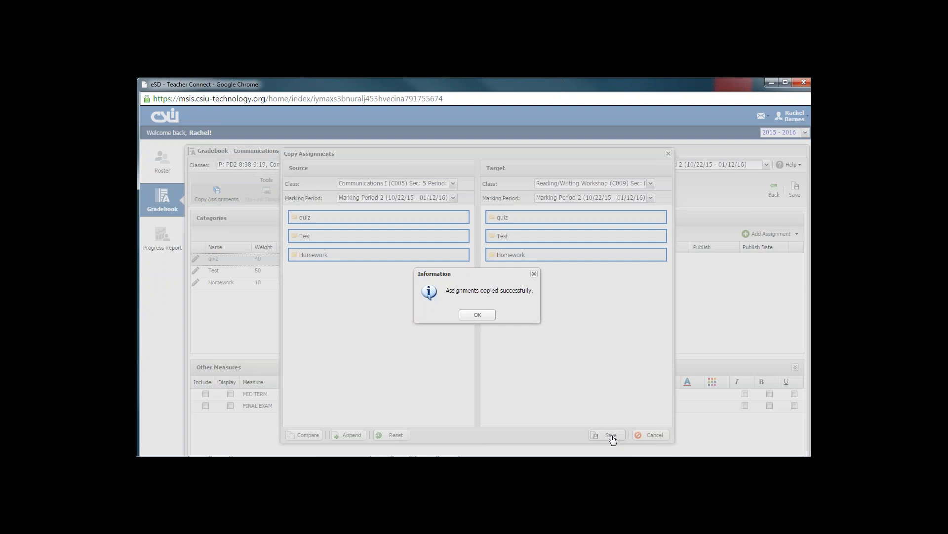
left_click(480, 315)
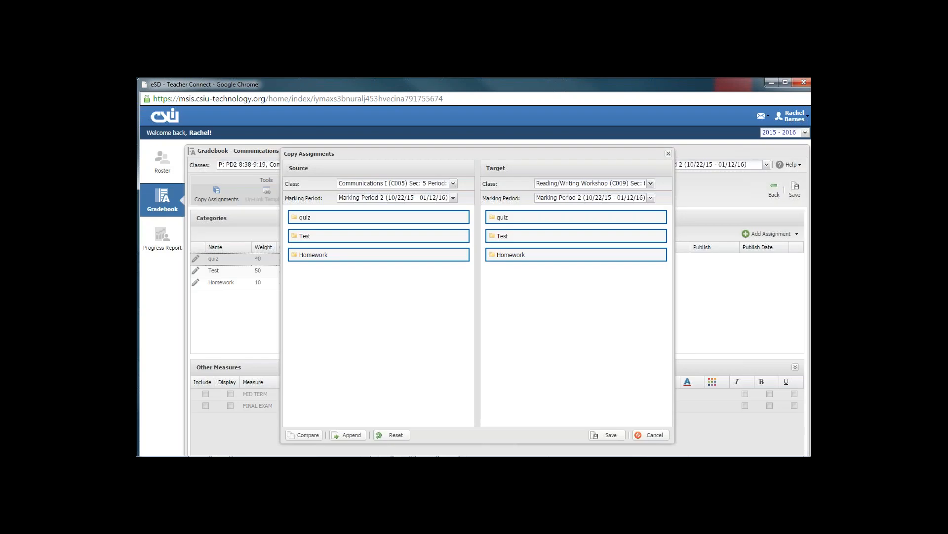
Step: Copy the three Marking Period 2 categories to Honors Communications I section 2, period 4, and save the copy
left_click(651, 184)
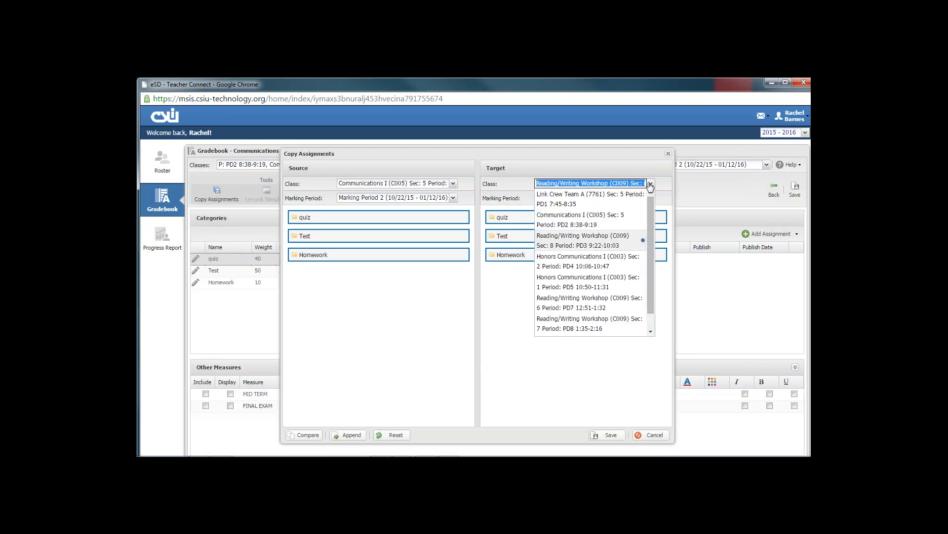
left_click(611, 264)
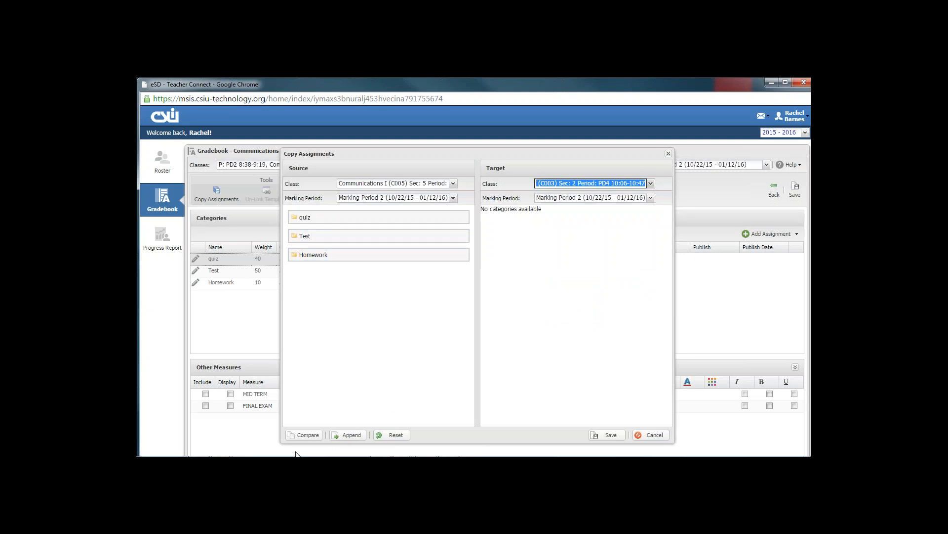
left_click(303, 436)
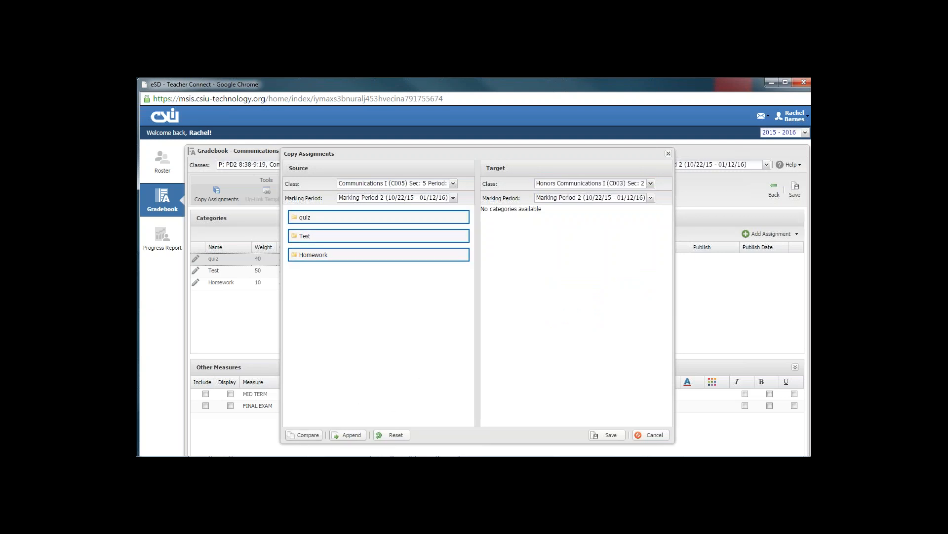
left_click(348, 435)
left_click(605, 435)
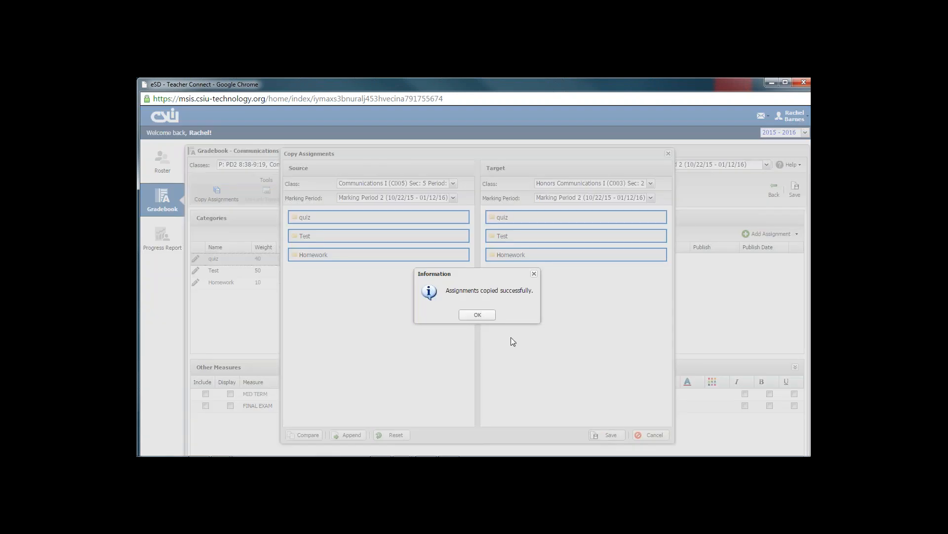
left_click(493, 318)
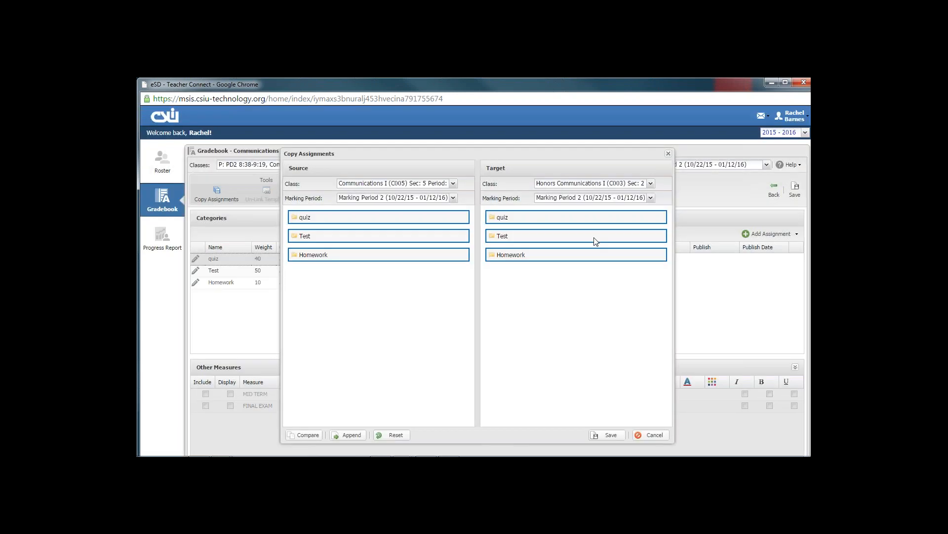
Step: Copy the three Marking Period 2 categories to Honors Communications I section 1, period 5, and save the copy
left_click(650, 183)
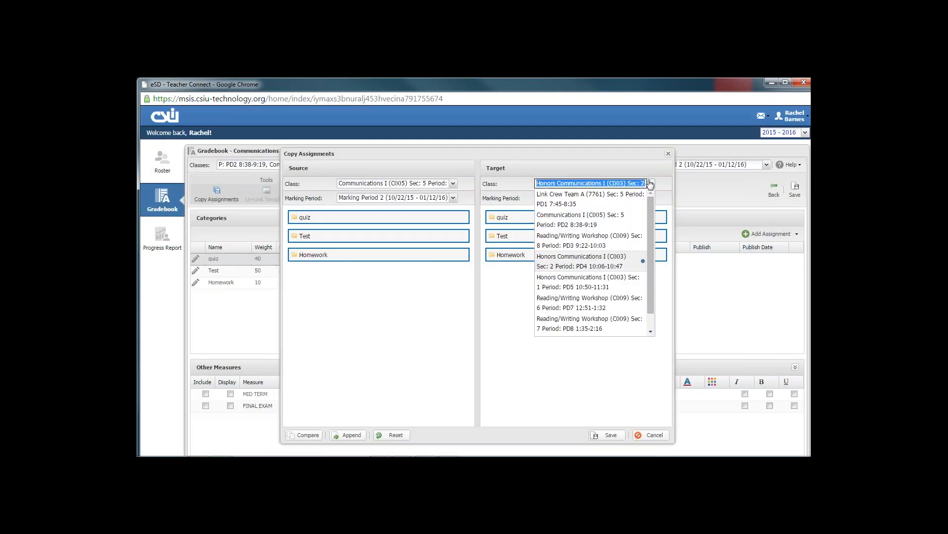
left_click(611, 288)
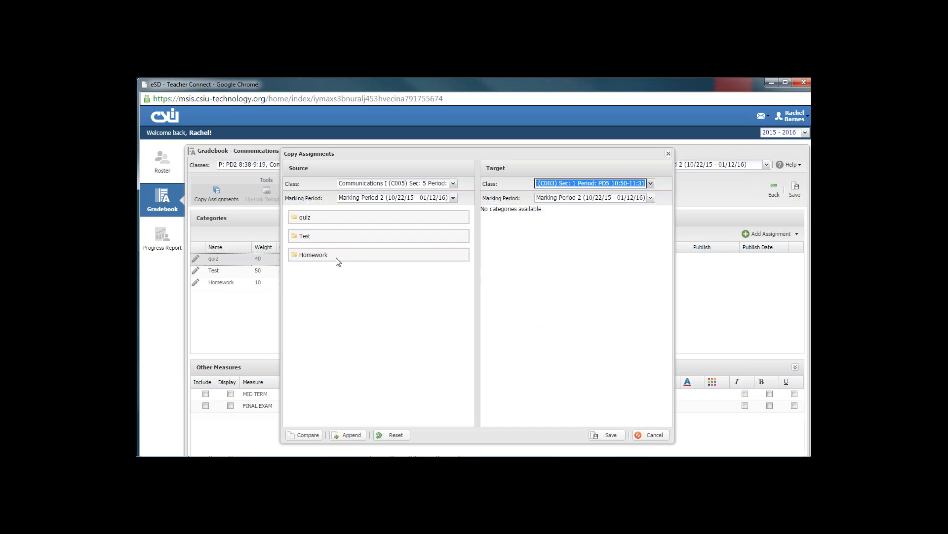
left_click(304, 435)
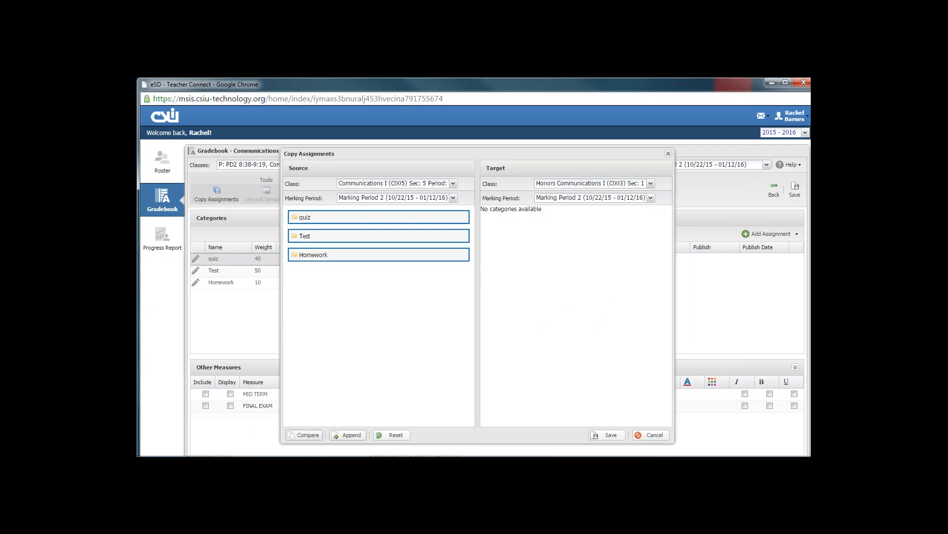
left_click(349, 435)
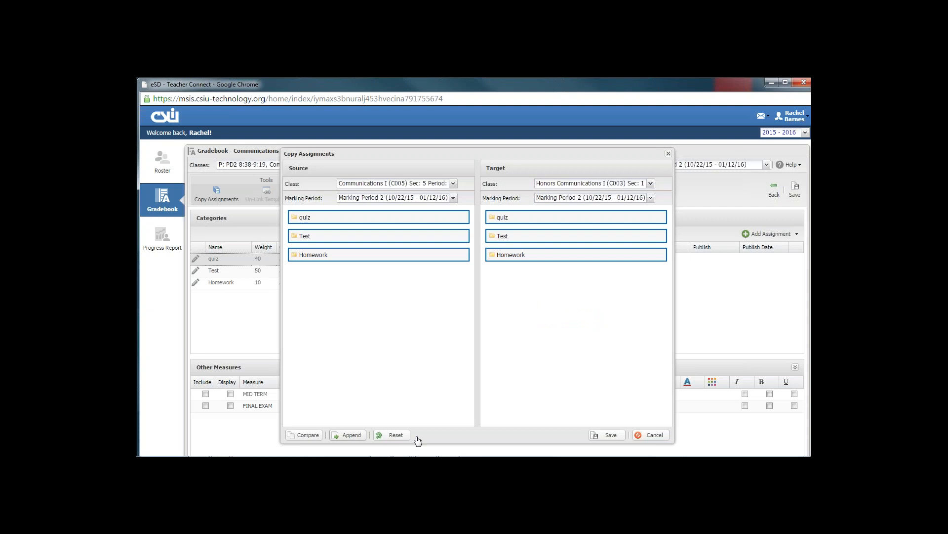
left_click(611, 438)
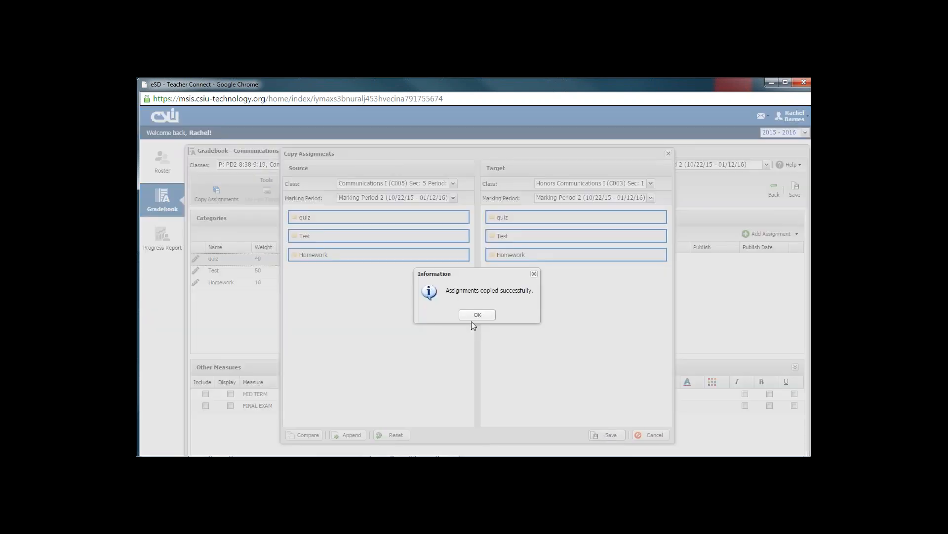
left_click(477, 315)
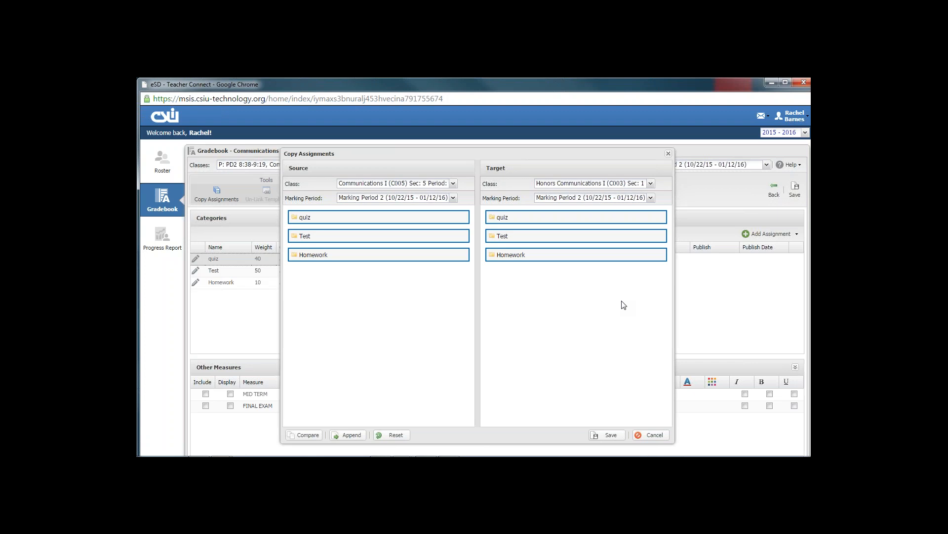
Step: Try appending the Marking Period 2 categories to Marking Period 3 of Honors Communications I section 1, and cancel without saving
left_click(595, 200)
left_click(593, 230)
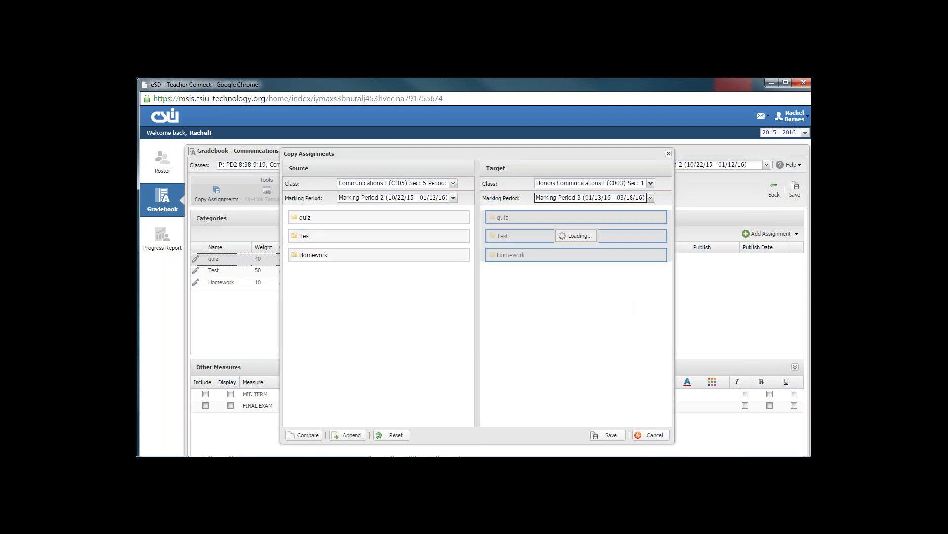
left_click(318, 438)
left_click(357, 438)
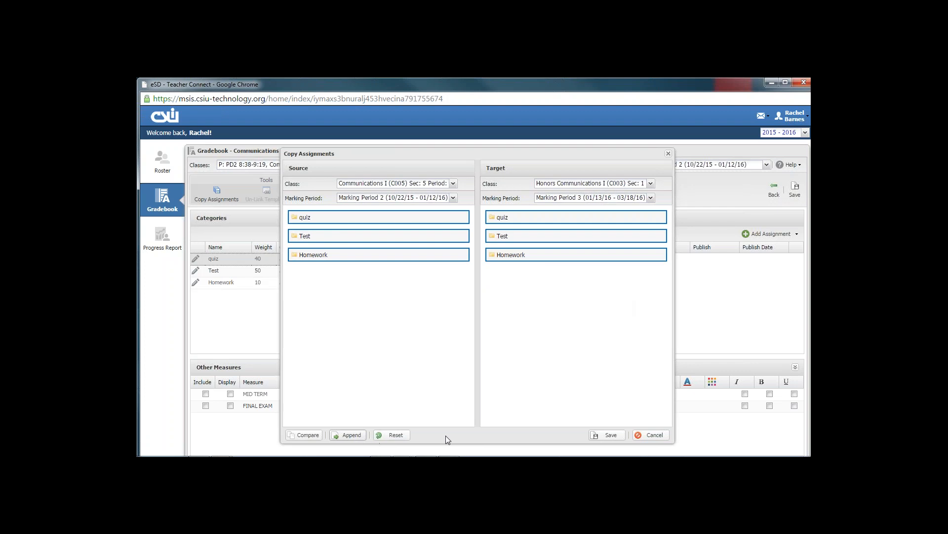
left_click(662, 438)
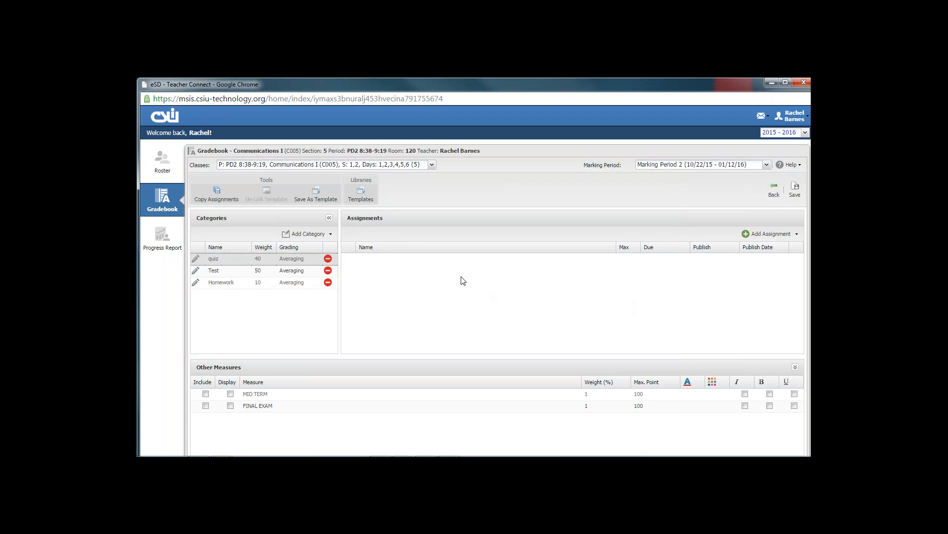
Step: Return to the Communications I gradebook and reopen its Marking Period 2 setup
left_click(774, 191)
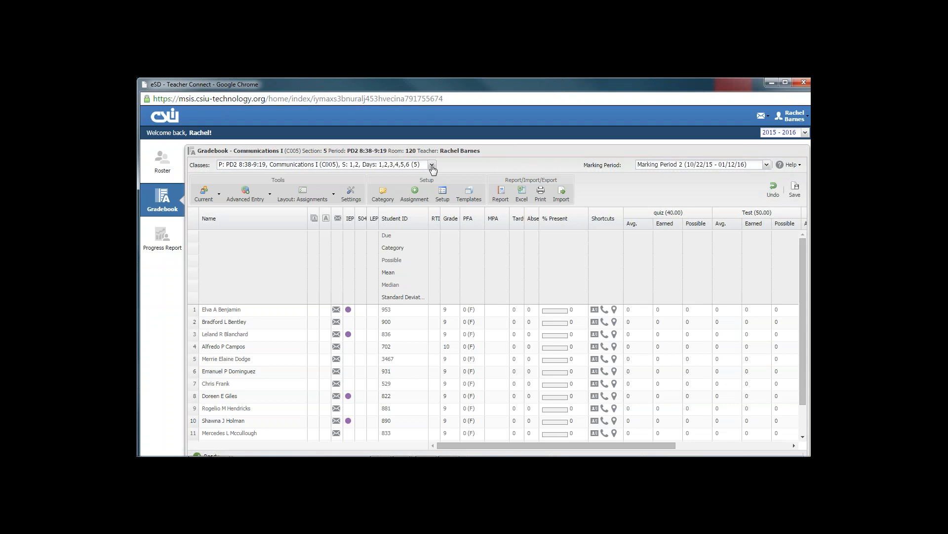
left_click(467, 186)
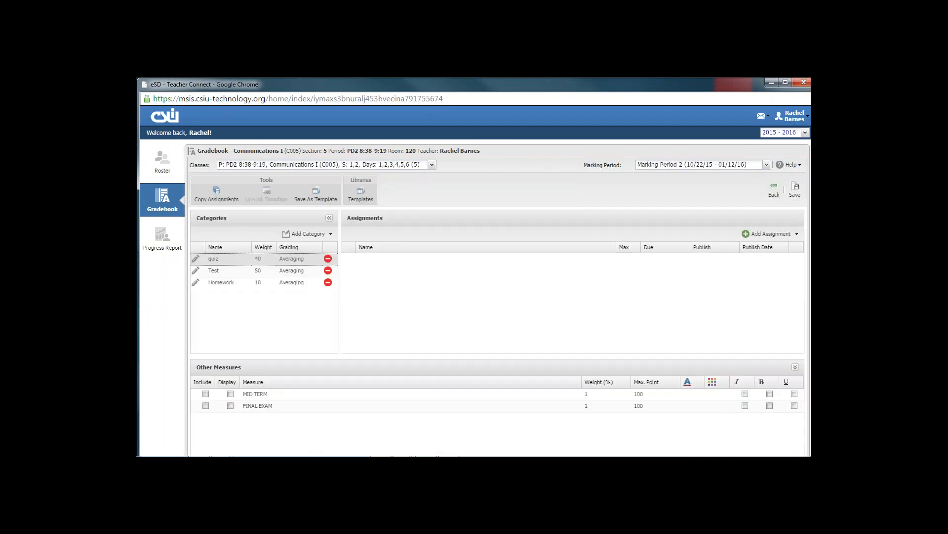